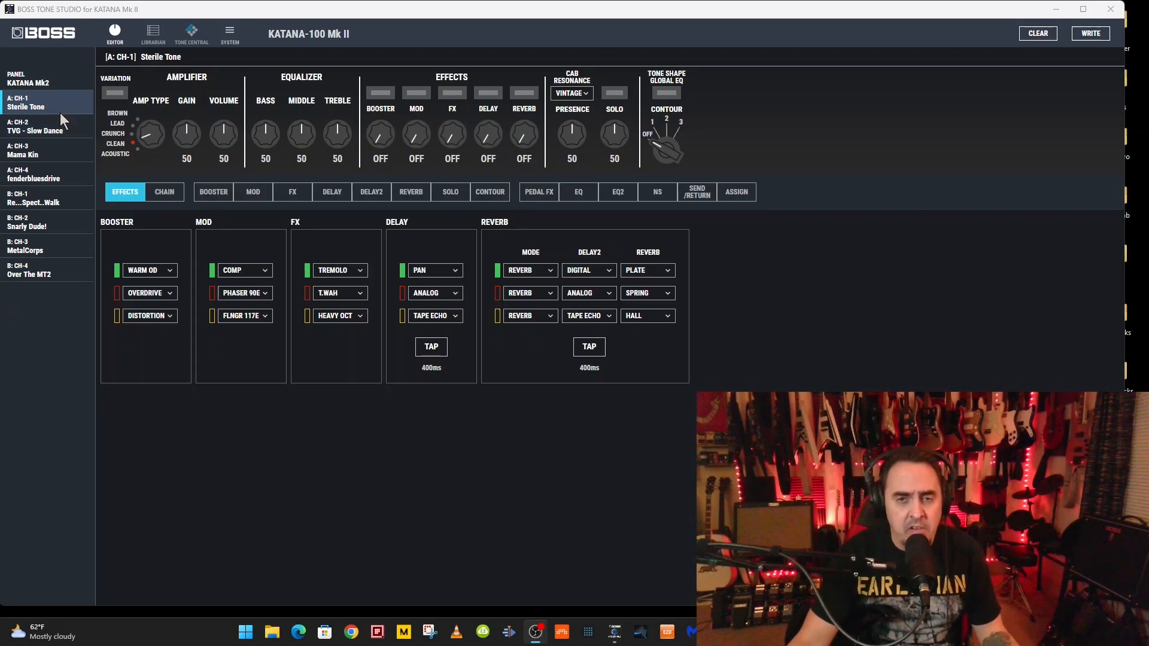
- Review the M1 and M2 custom microphone settings in the system's line out settings
{"action": "left_click", "coordinate": [235, 37]}
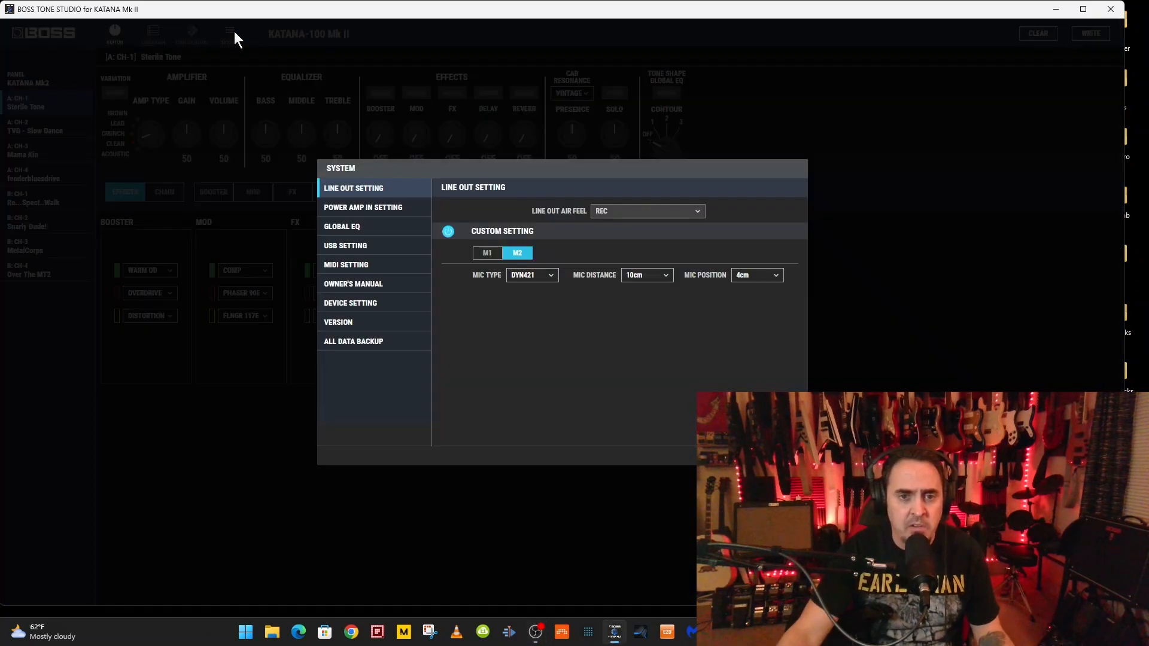
{"action": "left_click", "coordinate": [488, 253]}
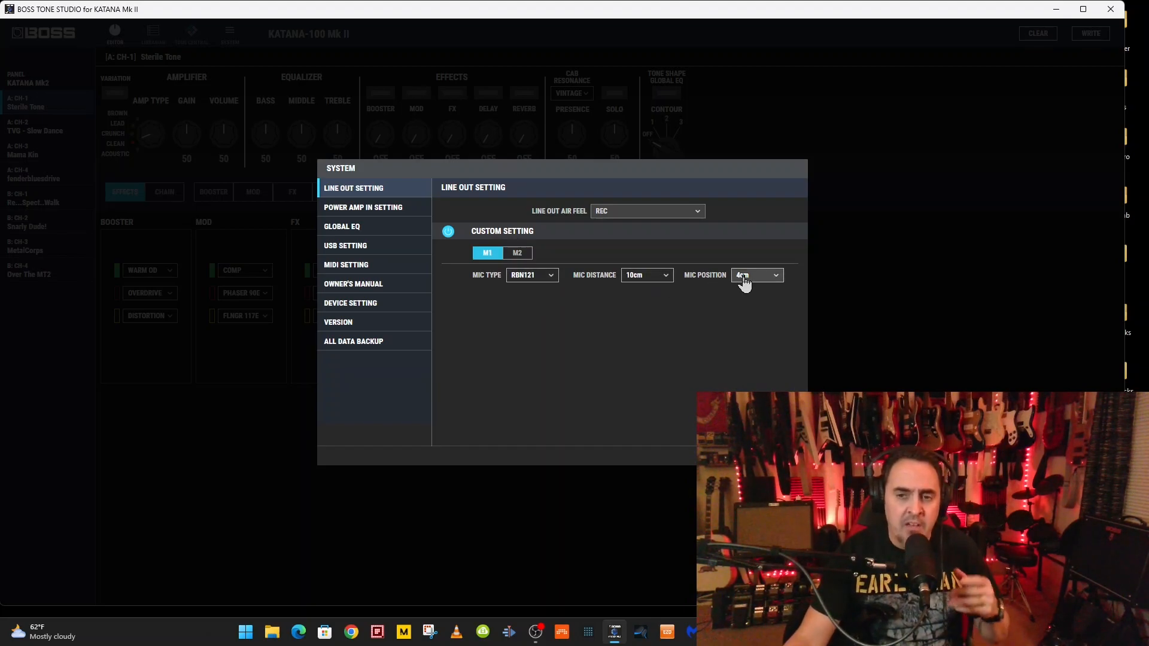
{"action": "left_click", "coordinate": [518, 254]}
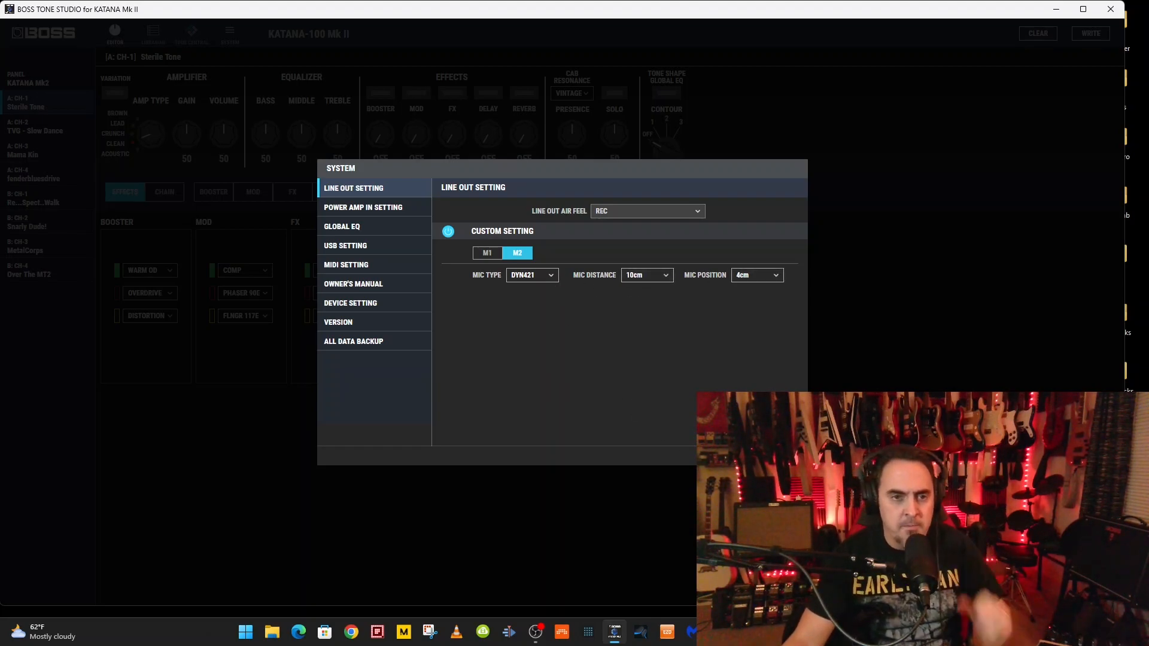
{"action": "left_click", "coordinate": [784, 456]}
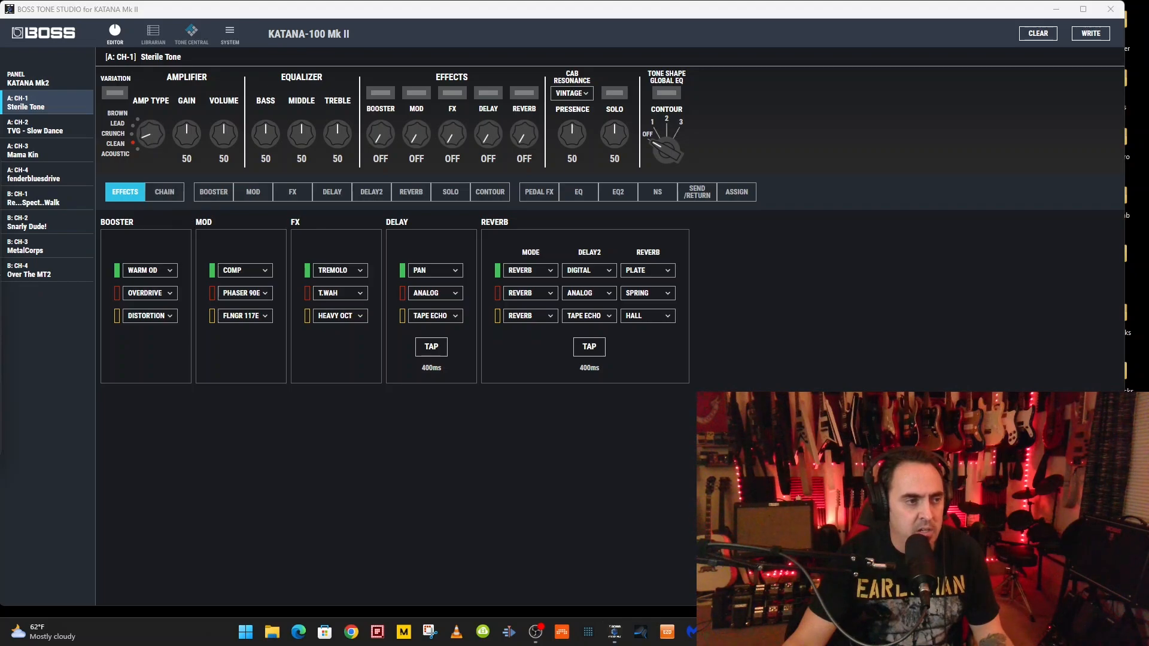
- Set the Sterile Tone patch's effects chain to CHAIN1 and open the booster settings
{"action": "left_click", "coordinate": [174, 192]}
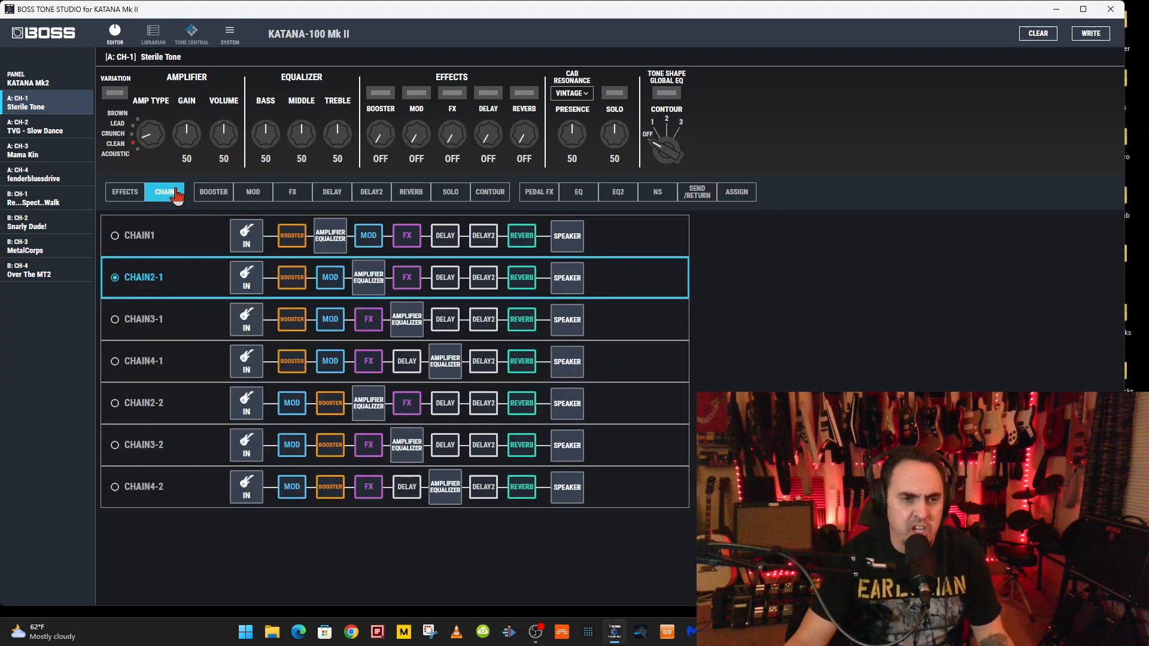
{"action": "left_click", "coordinate": [188, 246]}
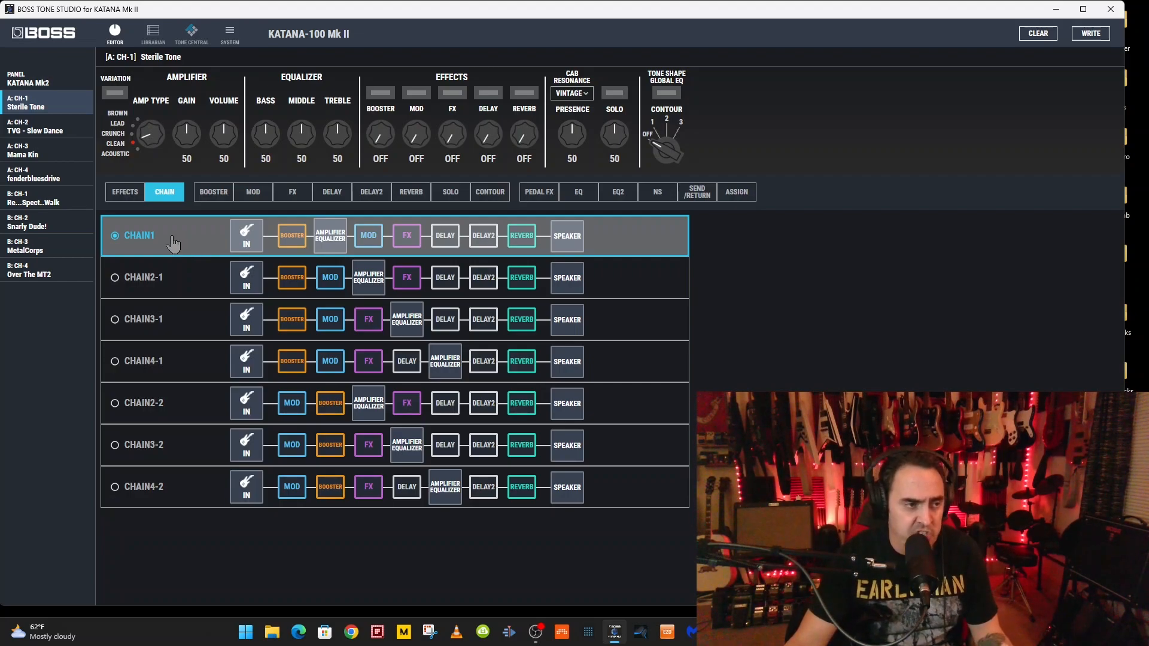
{"action": "left_click", "coordinate": [213, 192]}
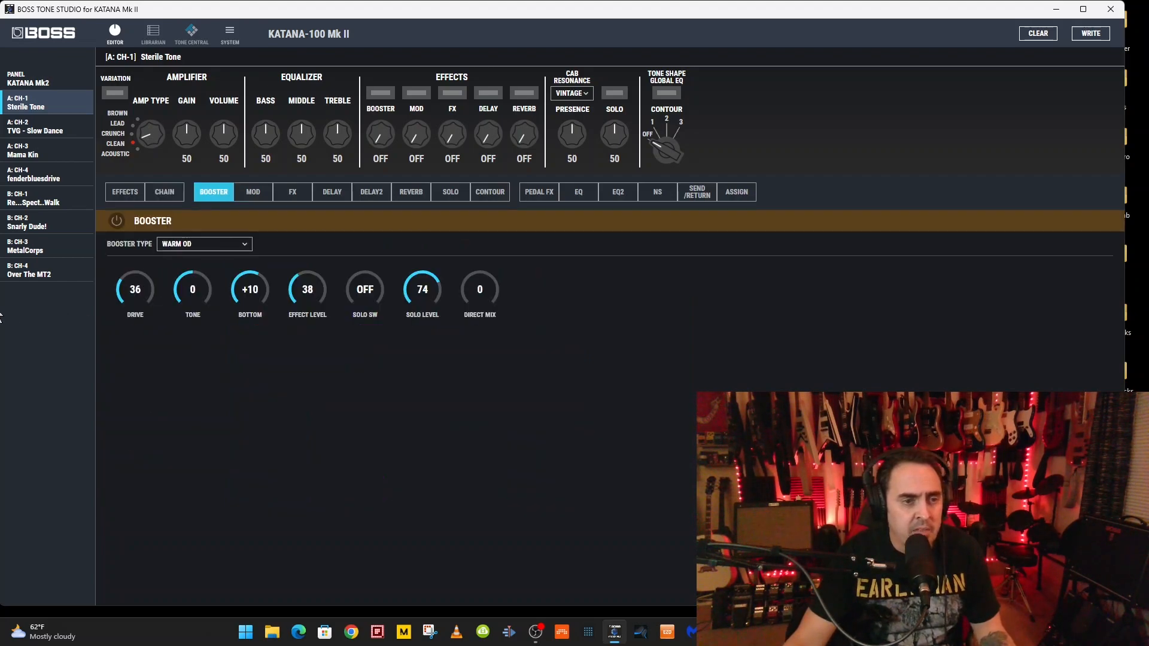
{"action": "left_click", "coordinate": [0, 318]}
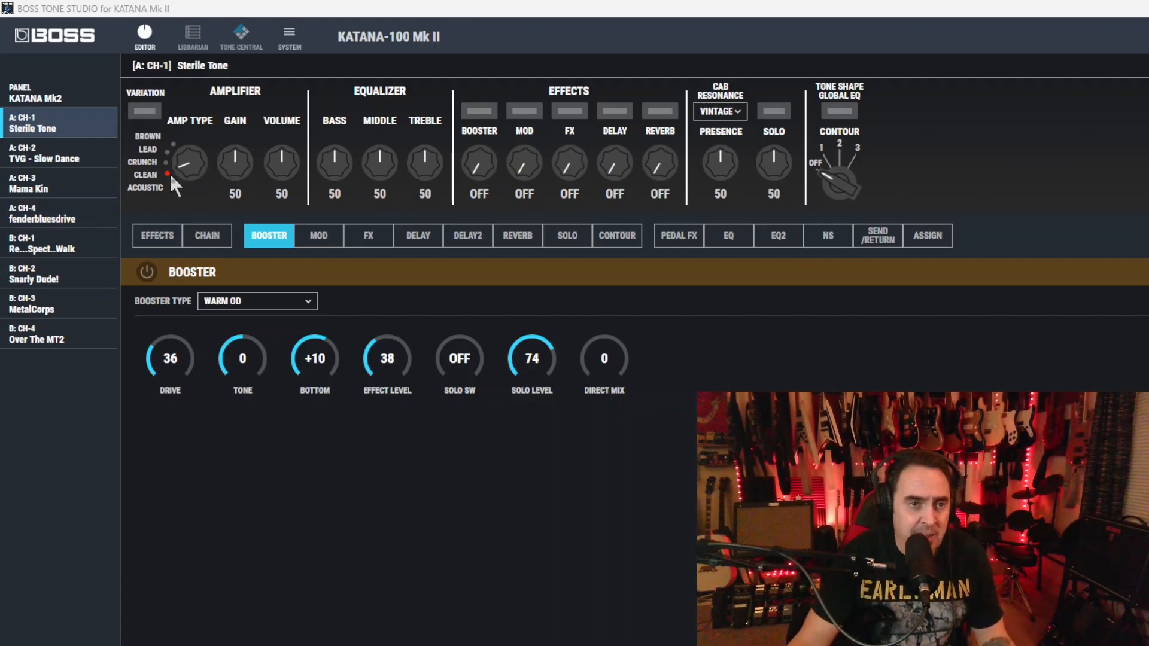
- Set the amplifier gain to 28 and the volume to 89
{"action": "left_click", "coordinate": [223, 190]}
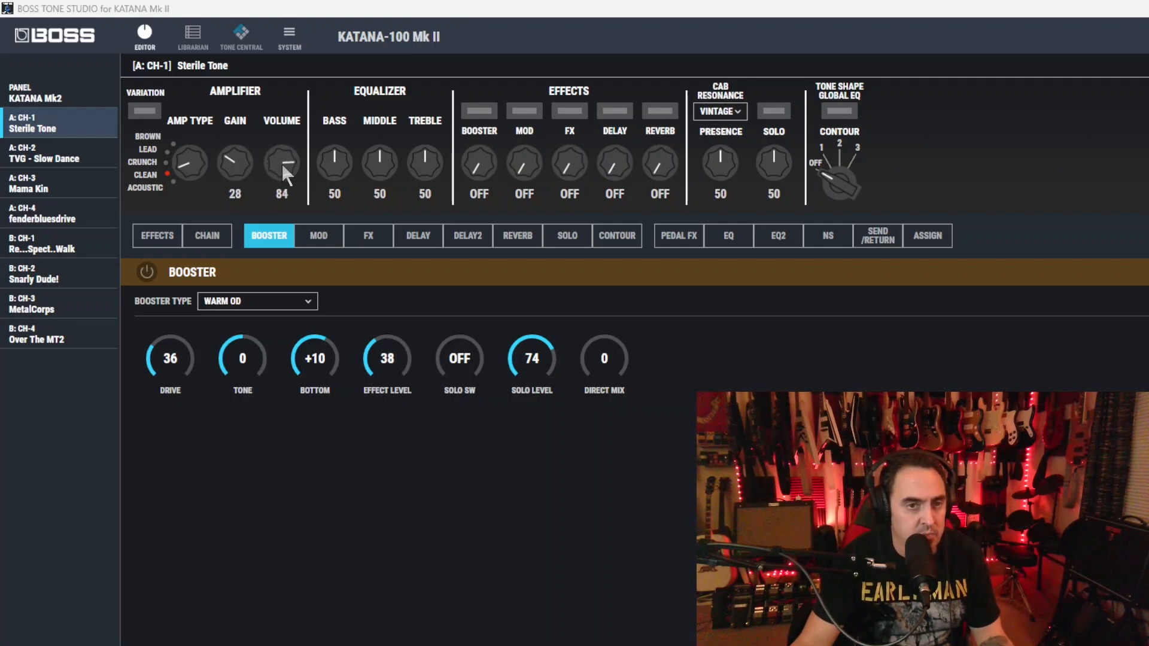
{"action": "scroll", "coordinate": [281, 163], "scroll_direction": "up", "scroll_amount": 1}
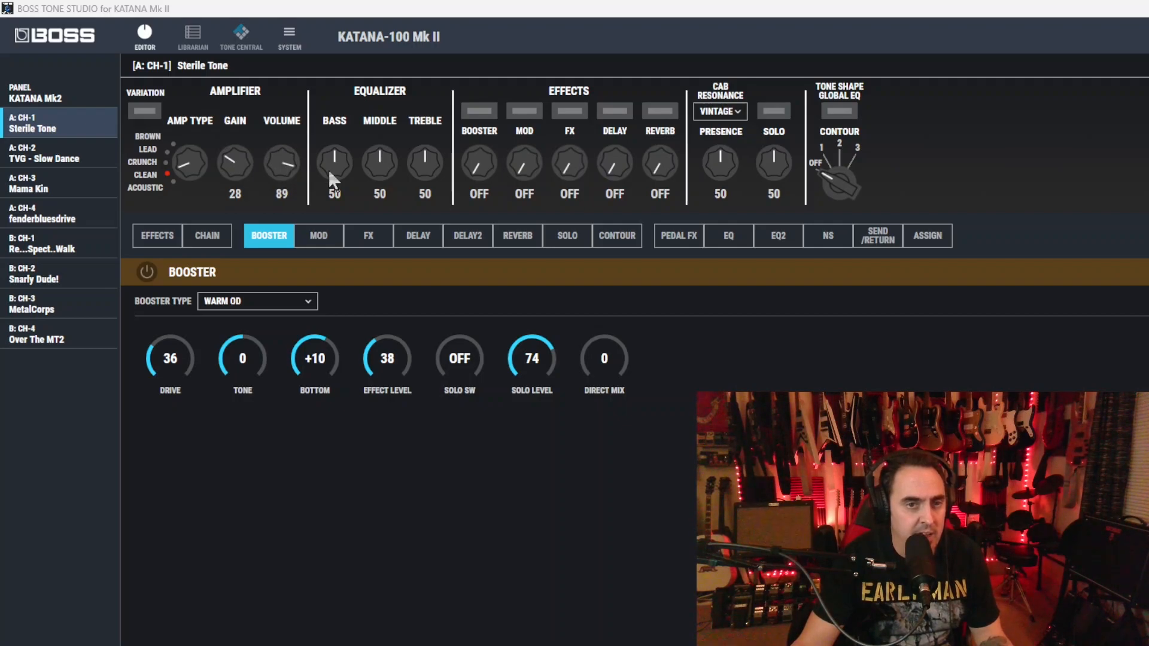
- Set the amp equalizer to bass 55, middle 41 and treble 73
{"action": "scroll", "coordinate": [333, 178], "scroll_direction": "up", "scroll_amount": 1}
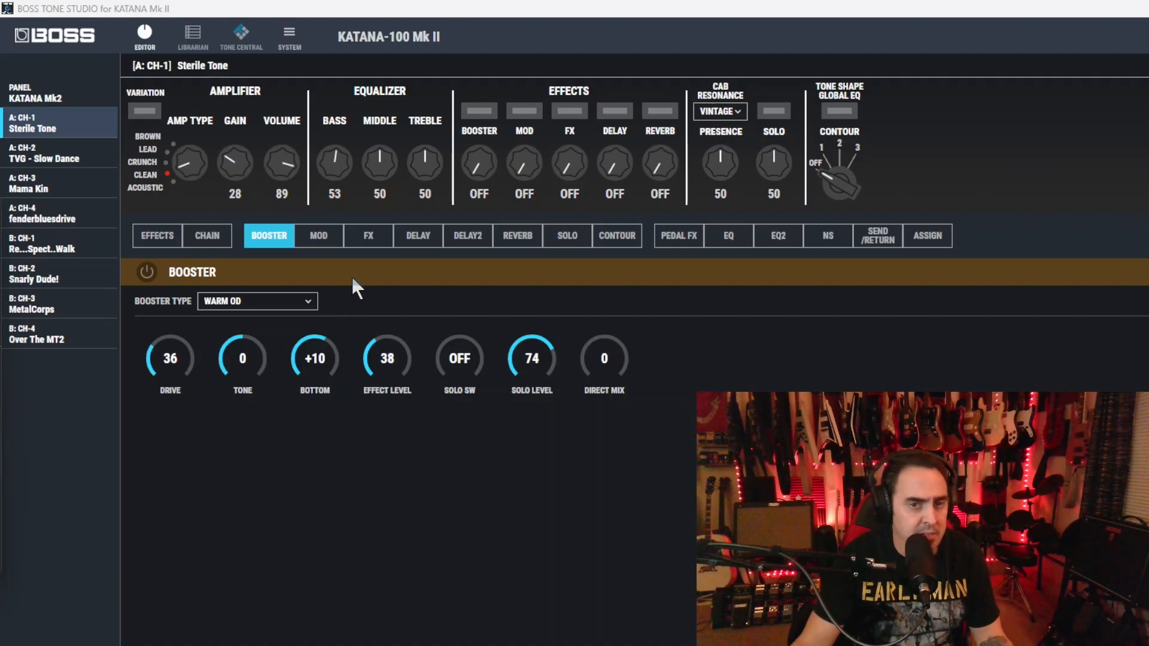
{"action": "left_click_drag", "start_coordinate": [390, 162], "coordinate": [388, 167]}
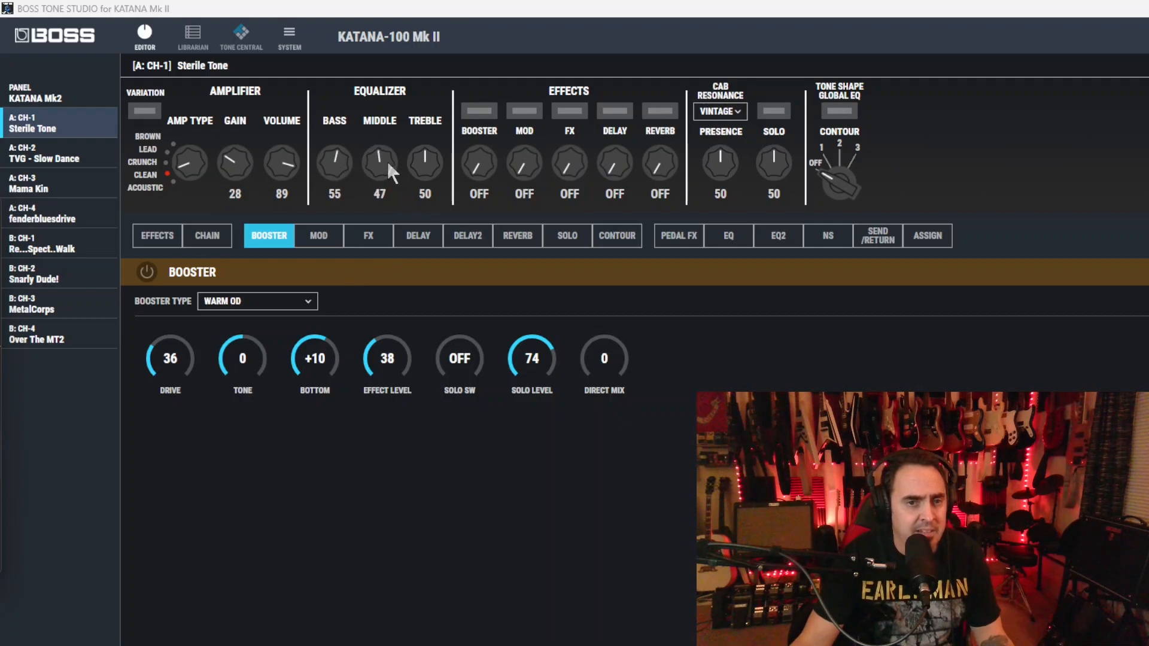
{"action": "scroll", "coordinate": [386, 165], "scroll_direction": "down", "scroll_amount": 4}
{"action": "scroll", "coordinate": [428, 154], "scroll_direction": "up", "scroll_amount": 20}
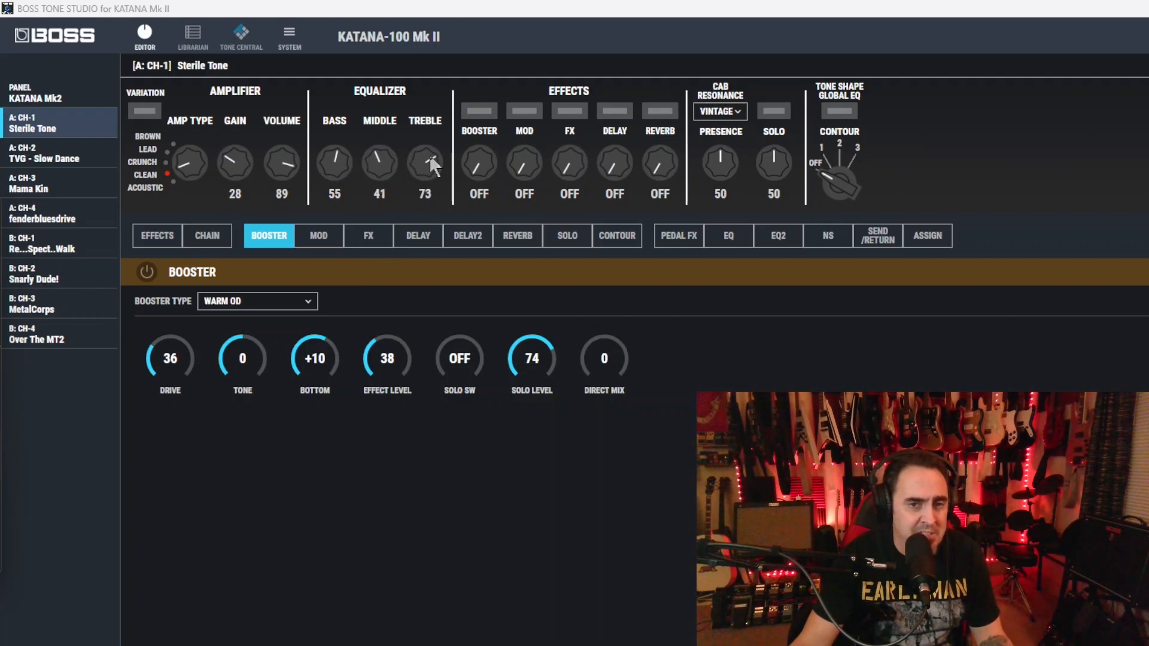
- Change the cab resonance to MODERN and set the presence to 71
{"action": "left_click", "coordinate": [725, 112]}
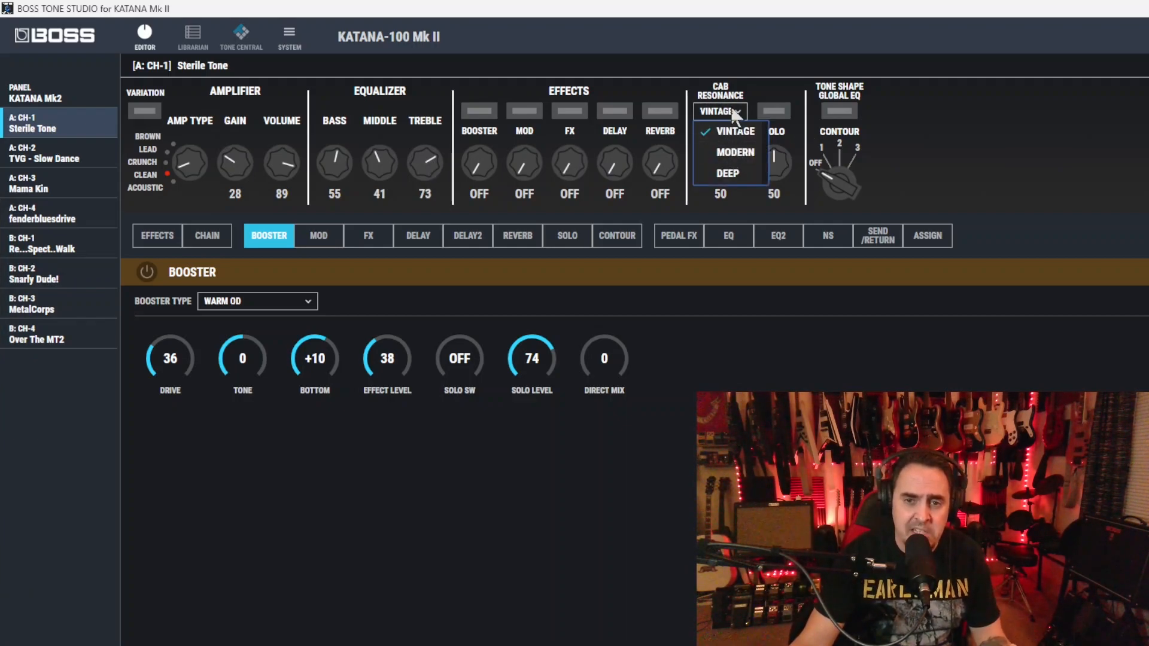
{"action": "left_click", "coordinate": [735, 152]}
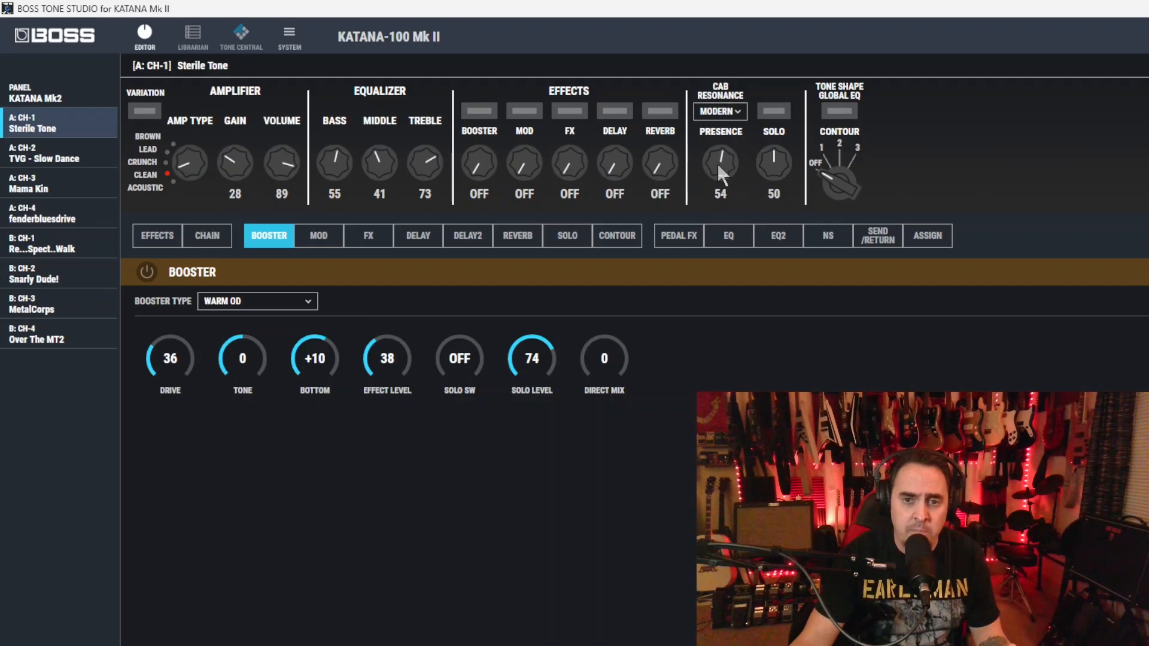
{"action": "scroll", "coordinate": [719, 167], "scroll_direction": "up", "scroll_amount": 6}
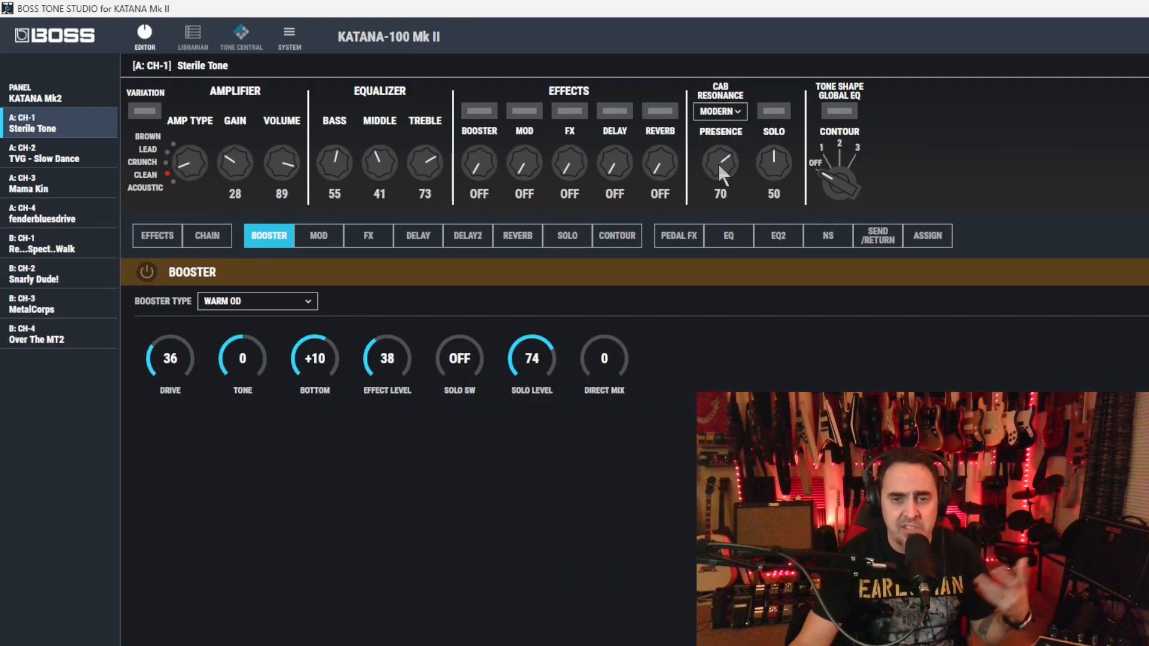
{"action": "scroll", "coordinate": [718, 167], "scroll_direction": "up", "scroll_amount": 1}
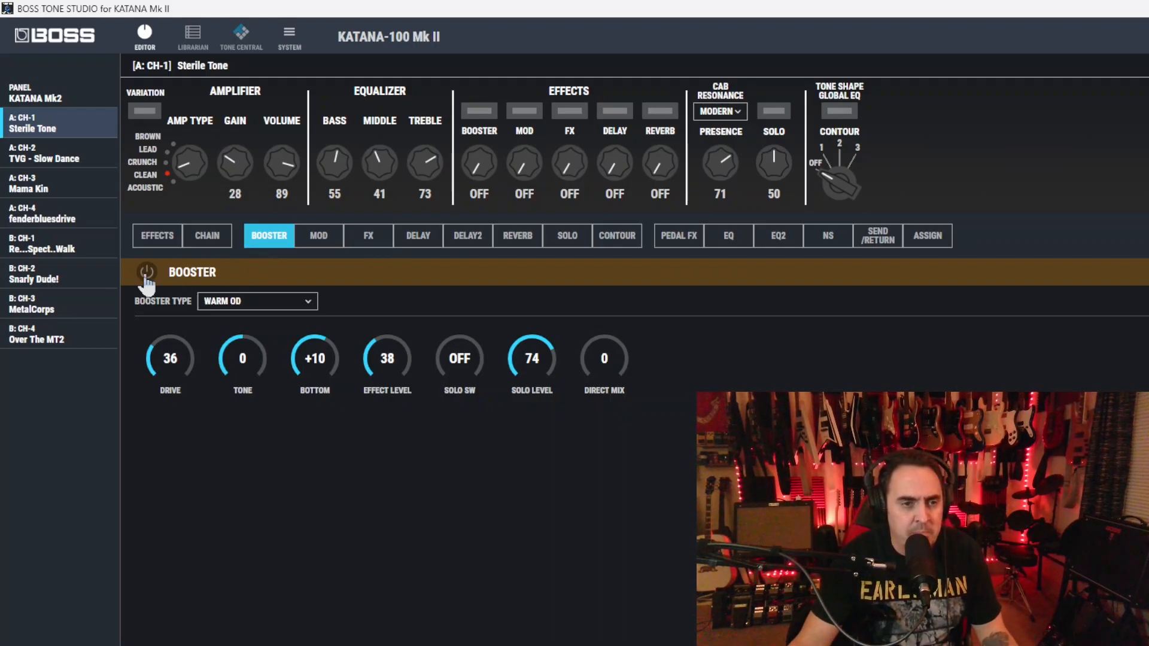
- Choose HM-2 as the booster type
{"action": "left_click", "coordinate": [250, 302]}
{"action": "scroll", "coordinate": [281, 352], "scroll_direction": "down", "scroll_amount": 5}
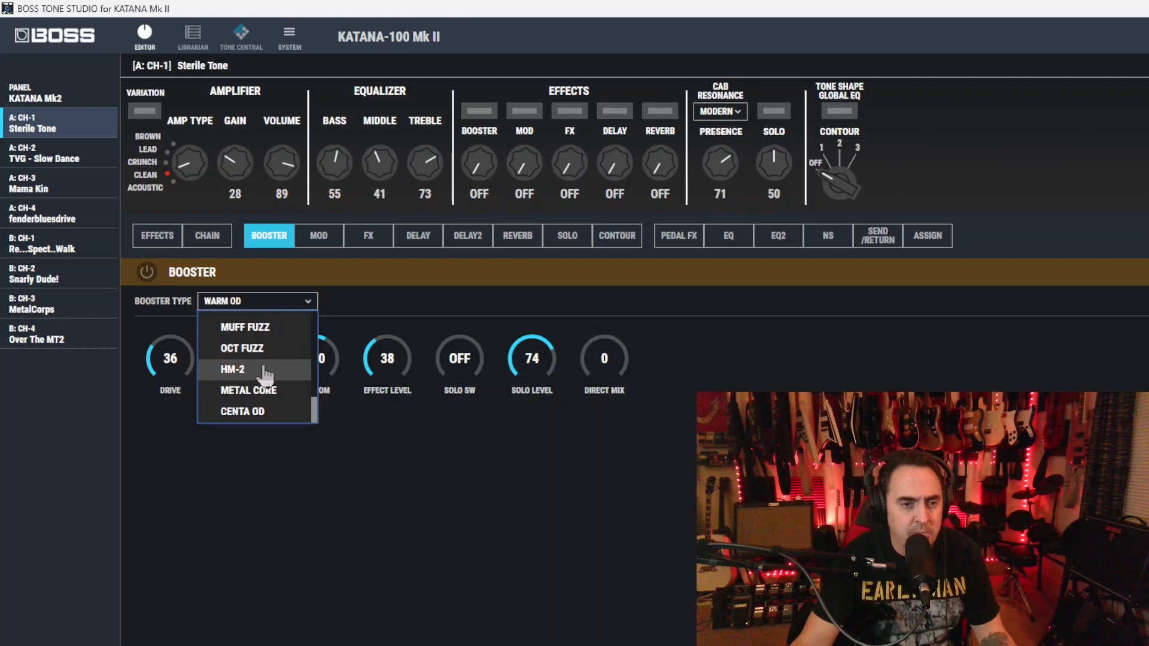
{"action": "left_click", "coordinate": [264, 369]}
{"action": "left_click", "coordinate": [296, 299]}
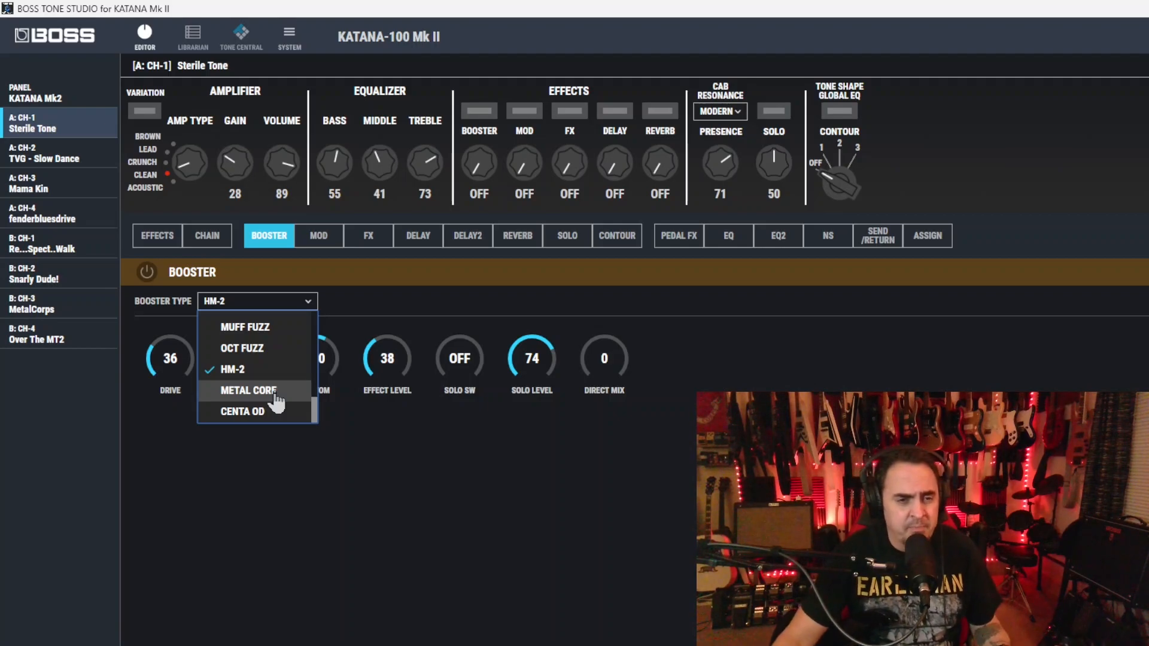
{"action": "left_click", "coordinate": [243, 374]}
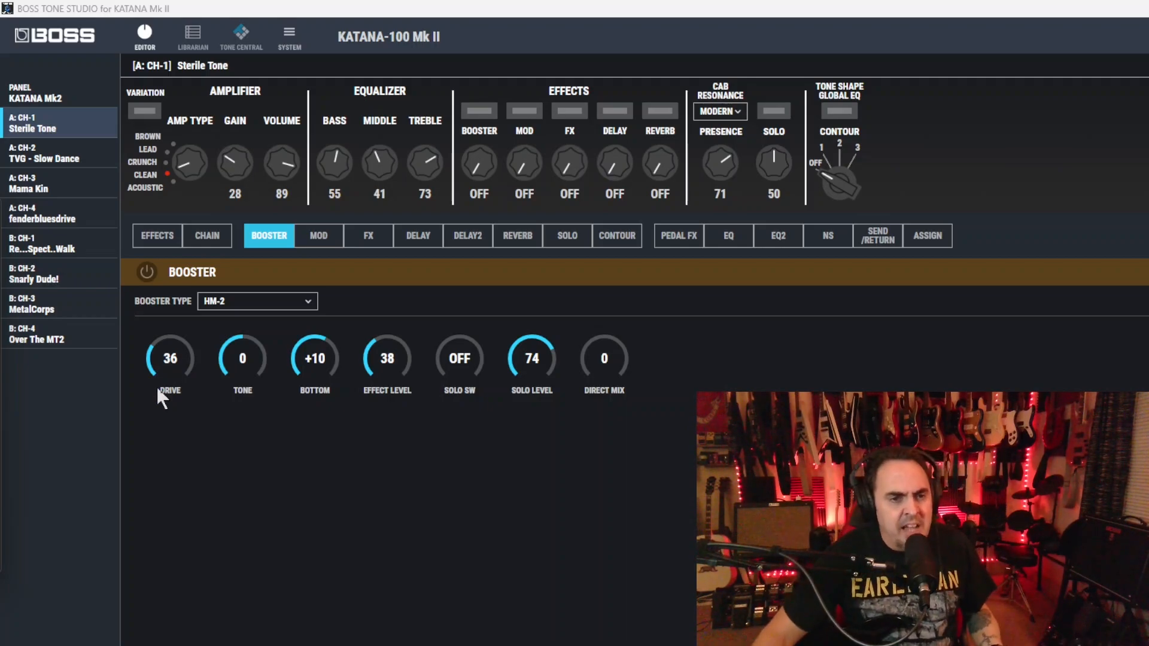
- Set the booster's drive to 120, tone and bottom to +50, and effect level to 100
{"action": "double_click", "coordinate": [173, 360]}
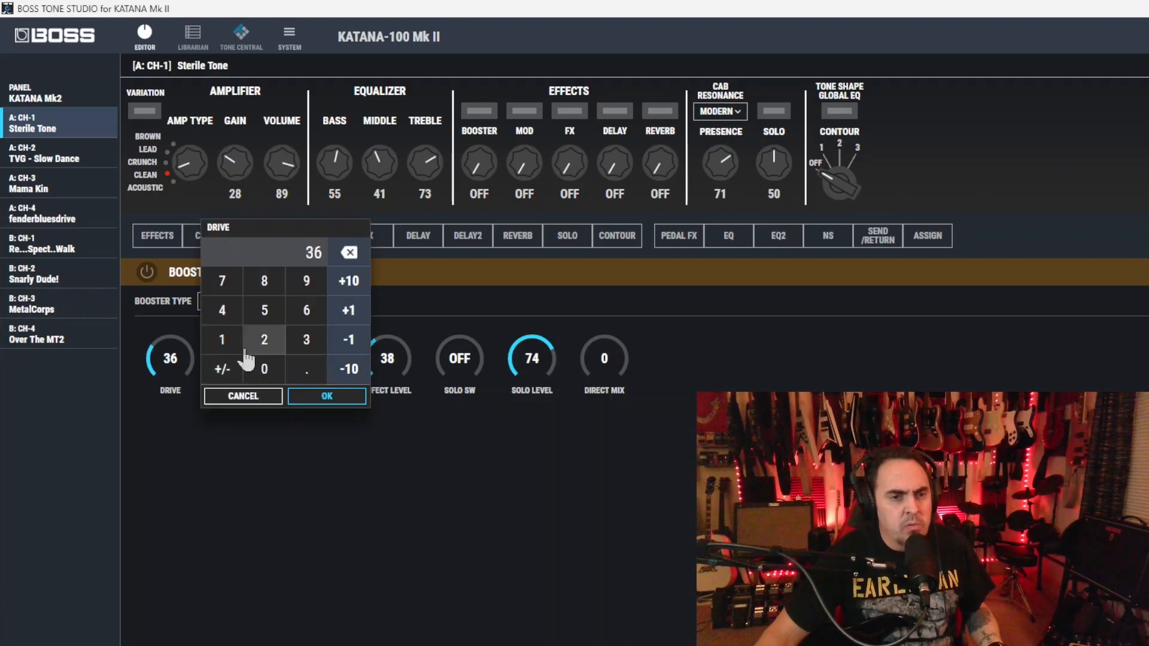
{"action": "left_click", "coordinate": [251, 394]}
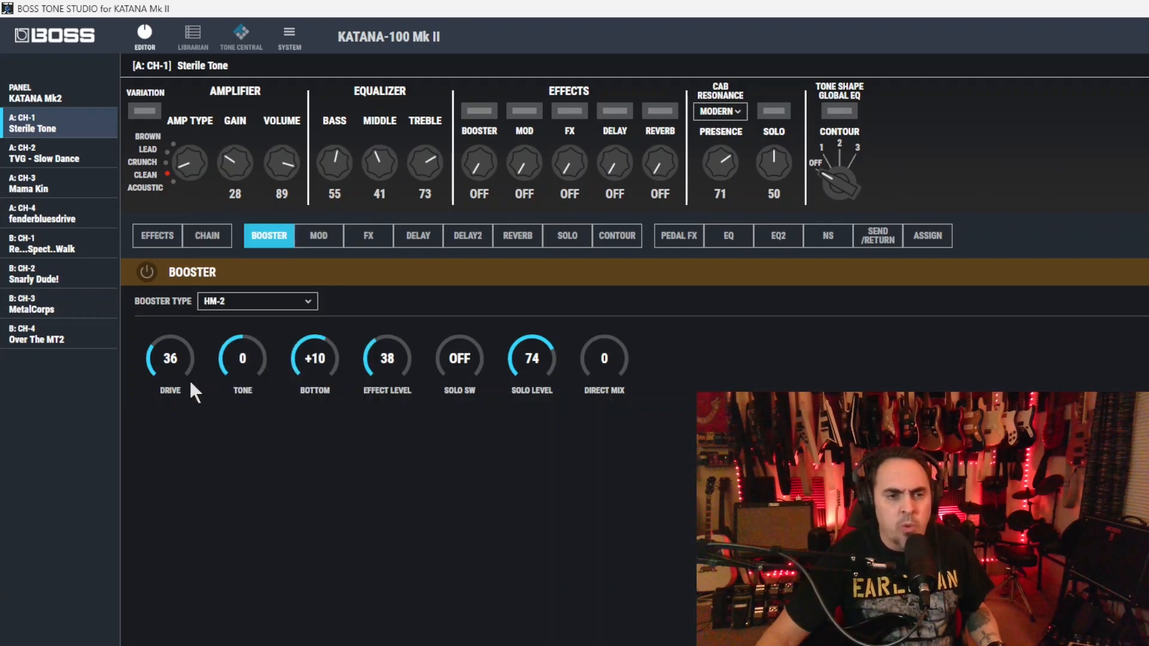
{"action": "left_click_drag", "start_coordinate": [162, 354], "coordinate": [207, 355]}
{"action": "left_click_drag", "start_coordinate": [313, 365], "coordinate": [313, 255]}
{"action": "left_click_drag", "start_coordinate": [382, 372], "coordinate": [379, 254]}
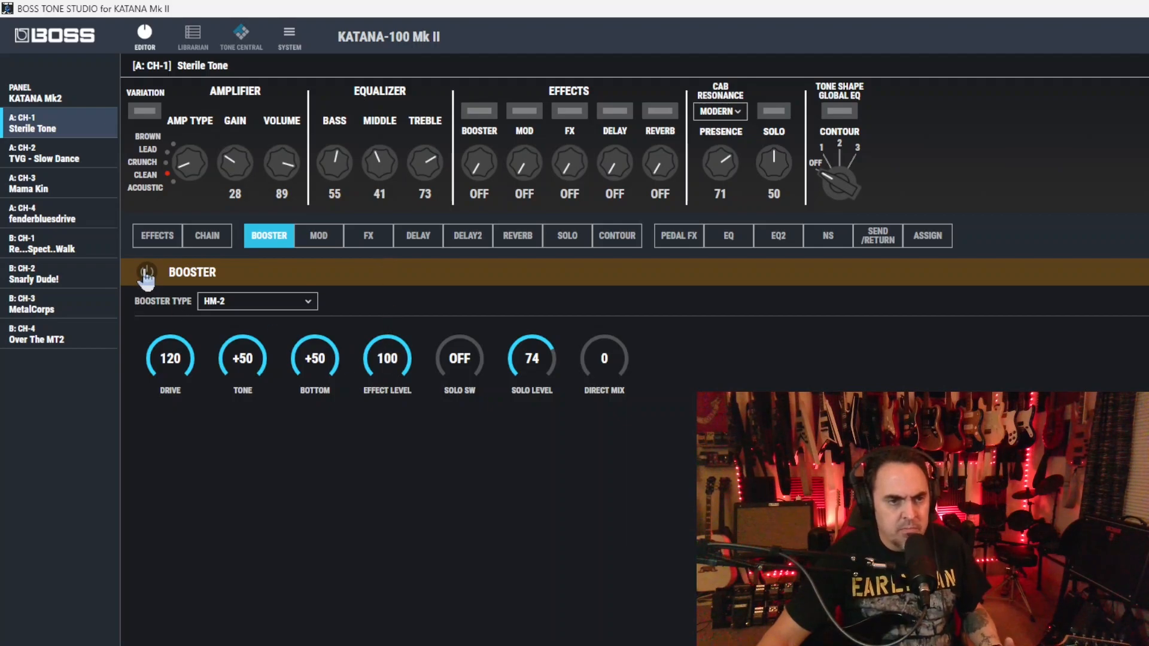
- Turn on the booster and set its drive to 44
{"action": "left_click", "coordinate": [147, 274]}
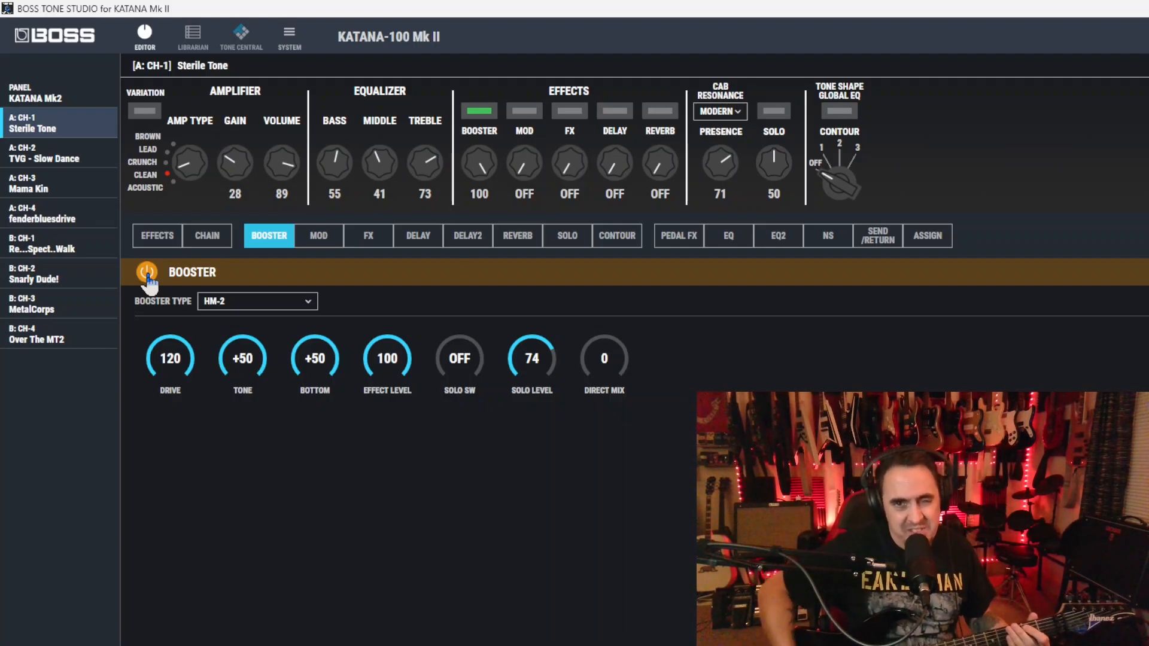
{"action": "left_click", "coordinate": [177, 360]}
{"action": "left_click", "coordinate": [222, 310]}
{"action": "left_click", "coordinate": [222, 310]}
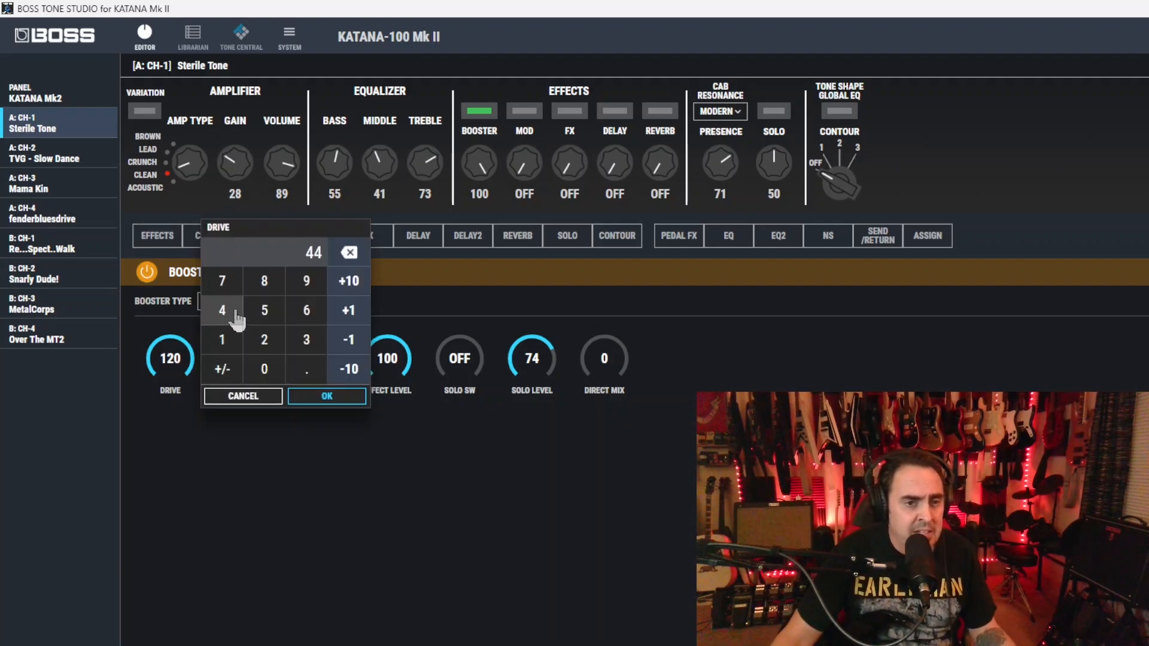
{"action": "left_click", "coordinate": [317, 397]}
- Set both the tone and the bottom of the HM-2 booster to +5
{"action": "left_click", "coordinate": [242, 359]}
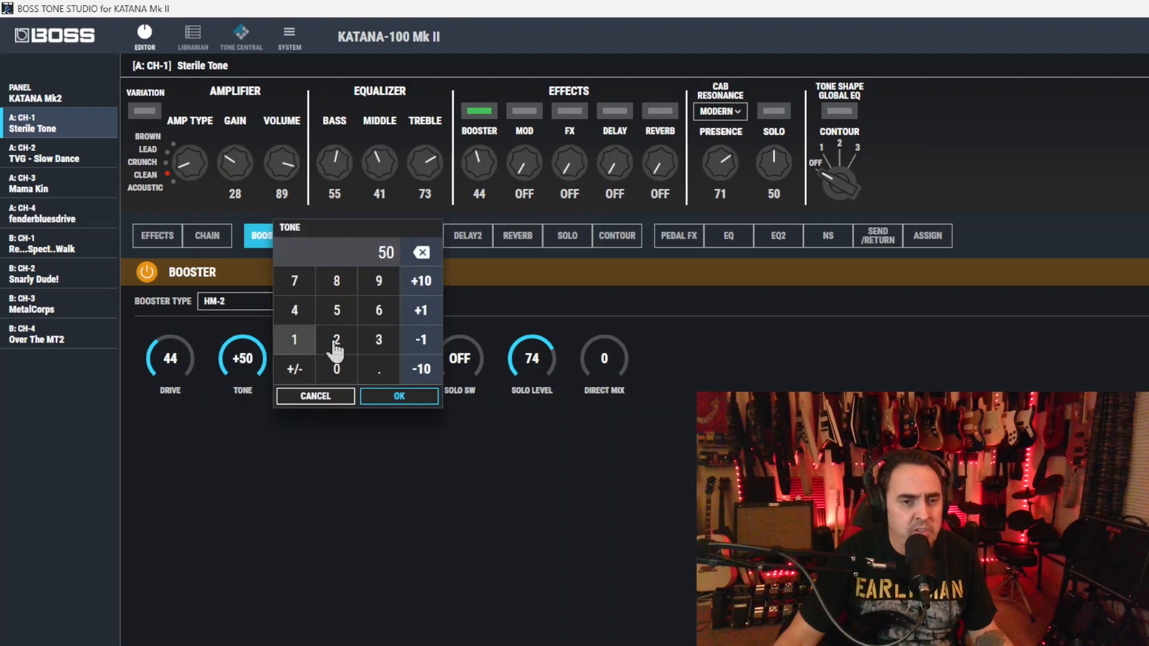
{"action": "left_click", "coordinate": [347, 320]}
{"action": "left_click", "coordinate": [399, 396]}
{"action": "left_click", "coordinate": [315, 359]}
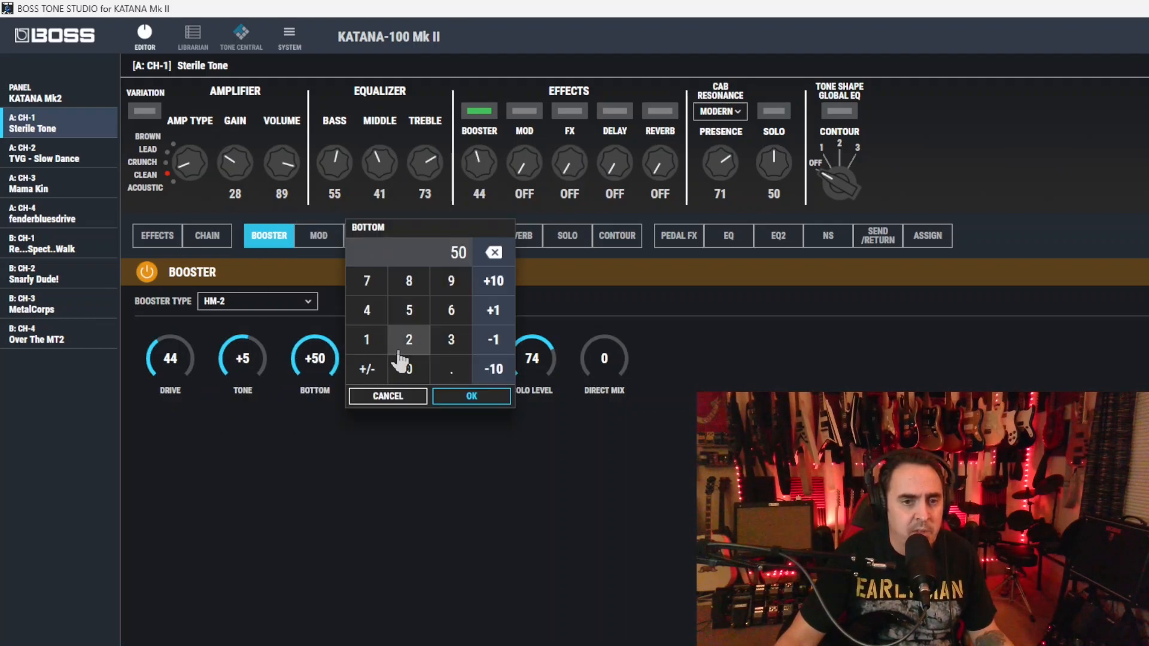
{"action": "left_click", "coordinate": [410, 311]}
{"action": "left_click", "coordinate": [452, 395]}
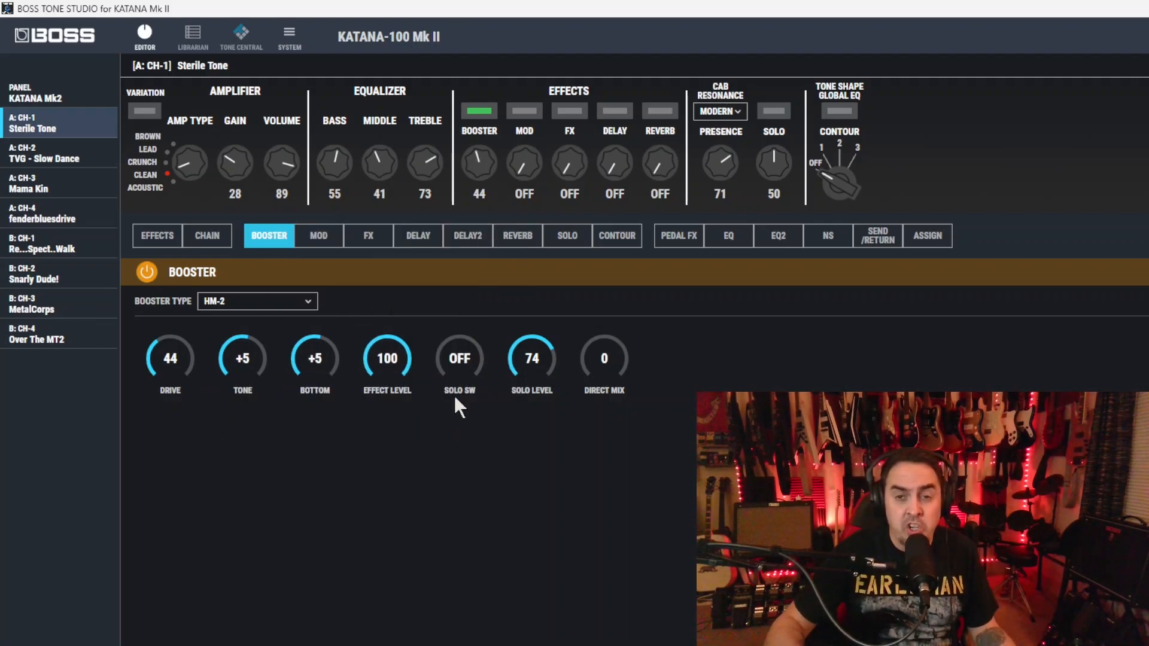
- Set the booster's effect level to 43
{"action": "left_click", "coordinate": [403, 371]}
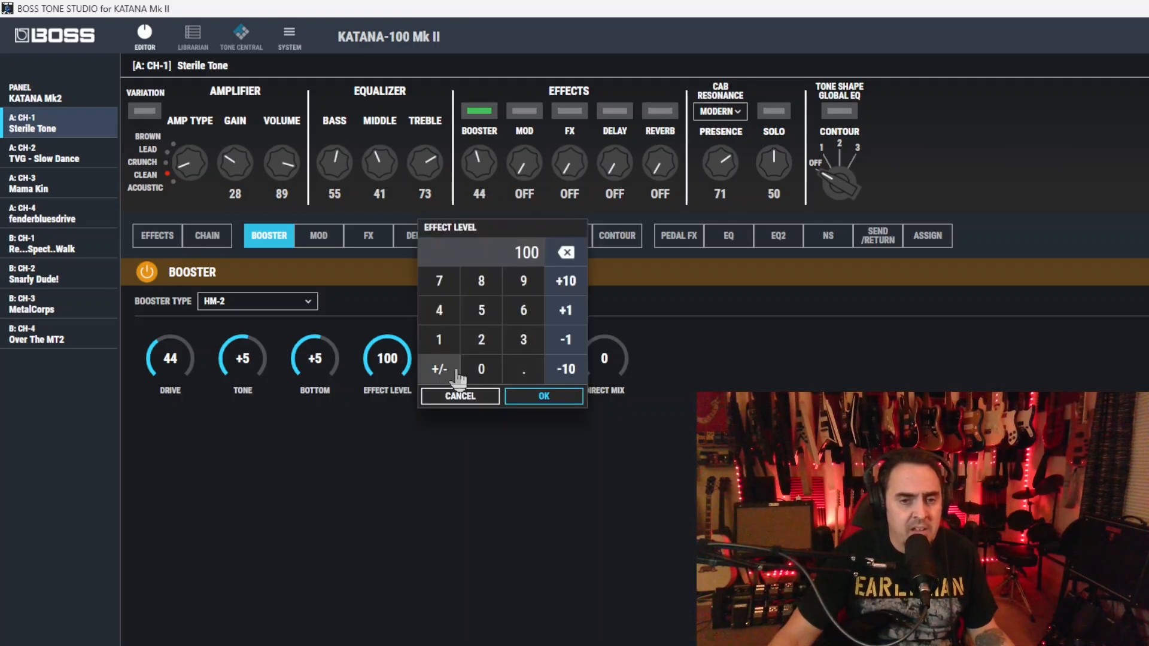
{"action": "left_click", "coordinate": [439, 310]}
{"action": "left_click", "coordinate": [523, 339]}
{"action": "left_click", "coordinate": [541, 396]}
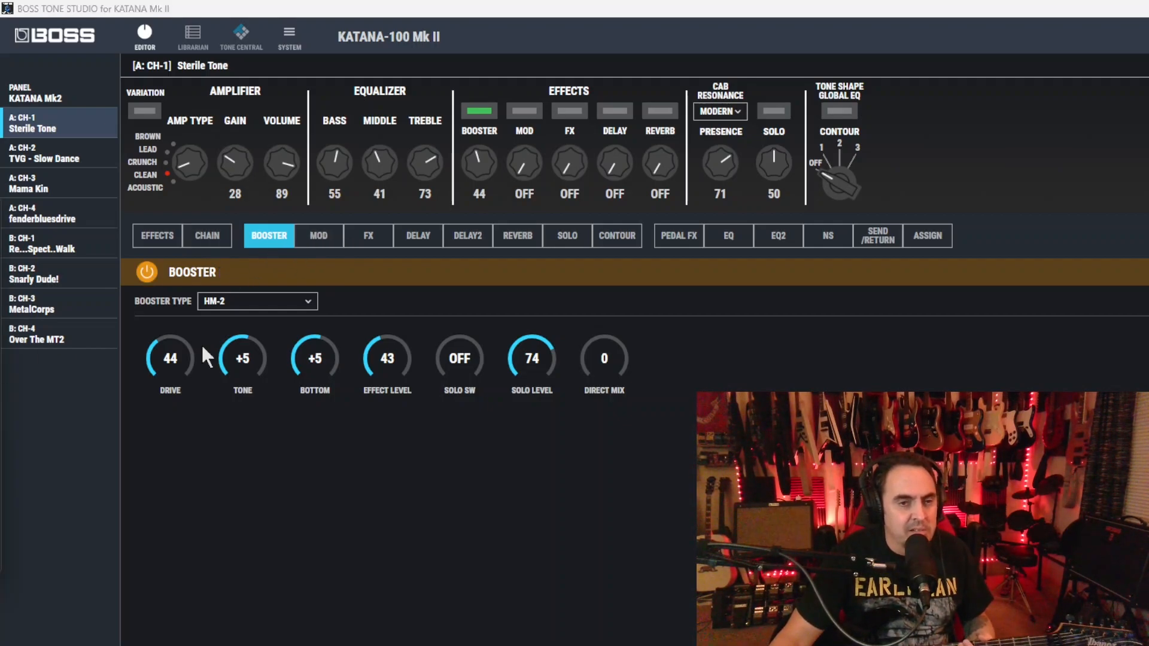
- Change the first EQ's type to GE-10, keeping its position at AMP IN
{"action": "left_click", "coordinate": [730, 242]}
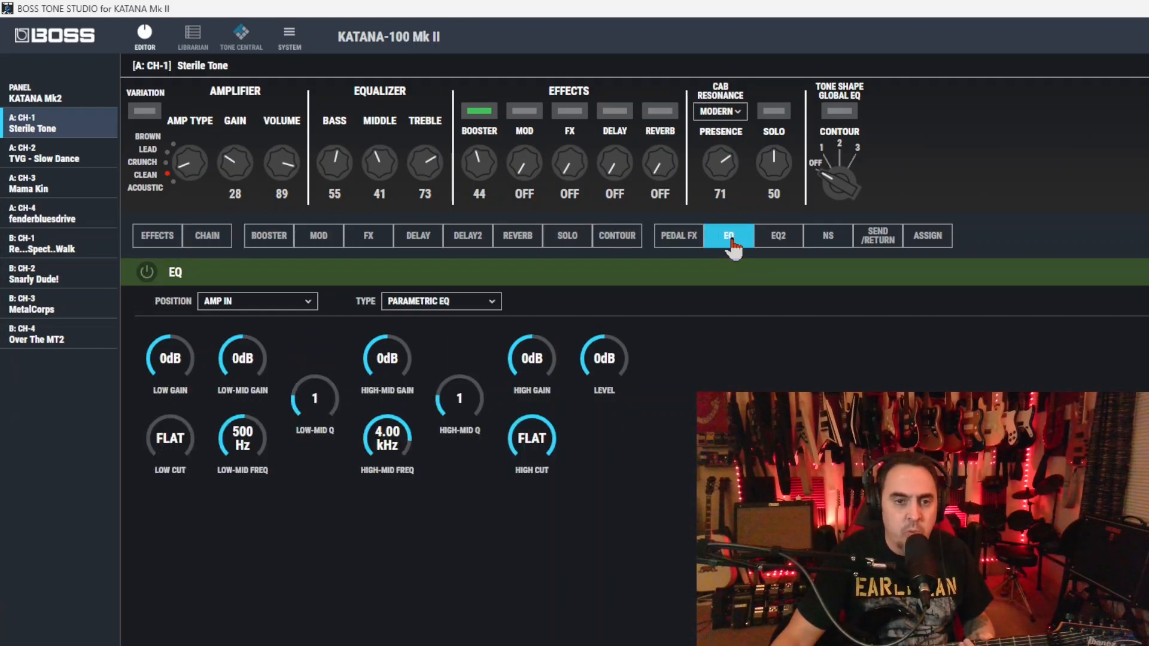
{"action": "left_click", "coordinate": [242, 306]}
{"action": "left_click", "coordinate": [250, 316]}
{"action": "left_click", "coordinate": [407, 301]}
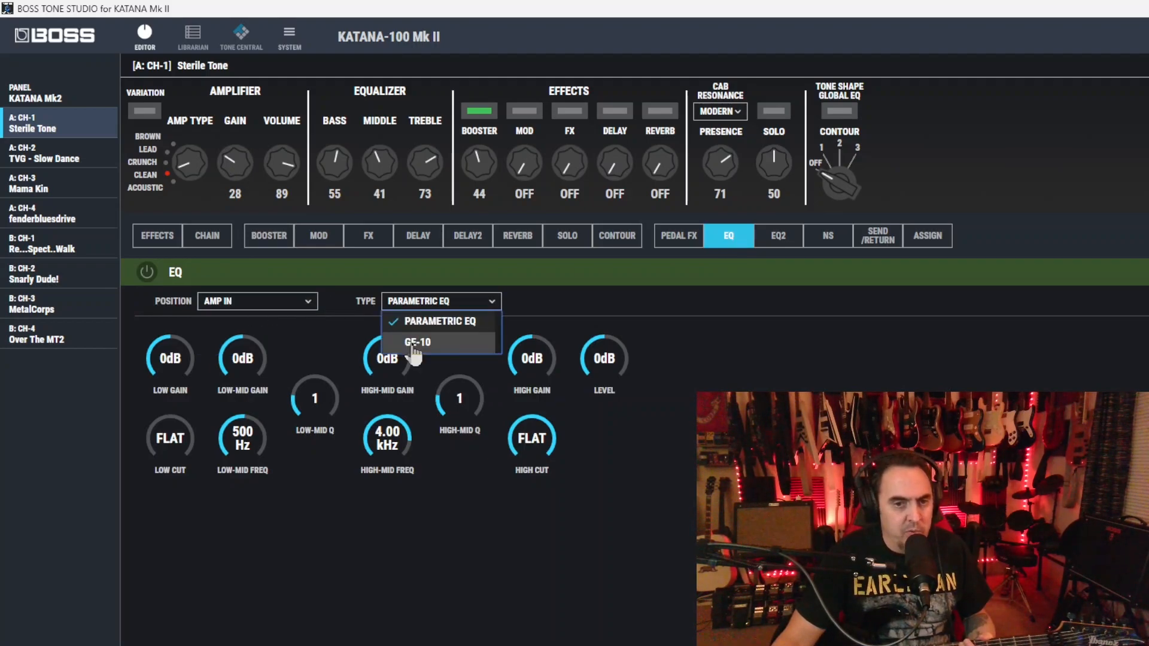
{"action": "left_click", "coordinate": [415, 343]}
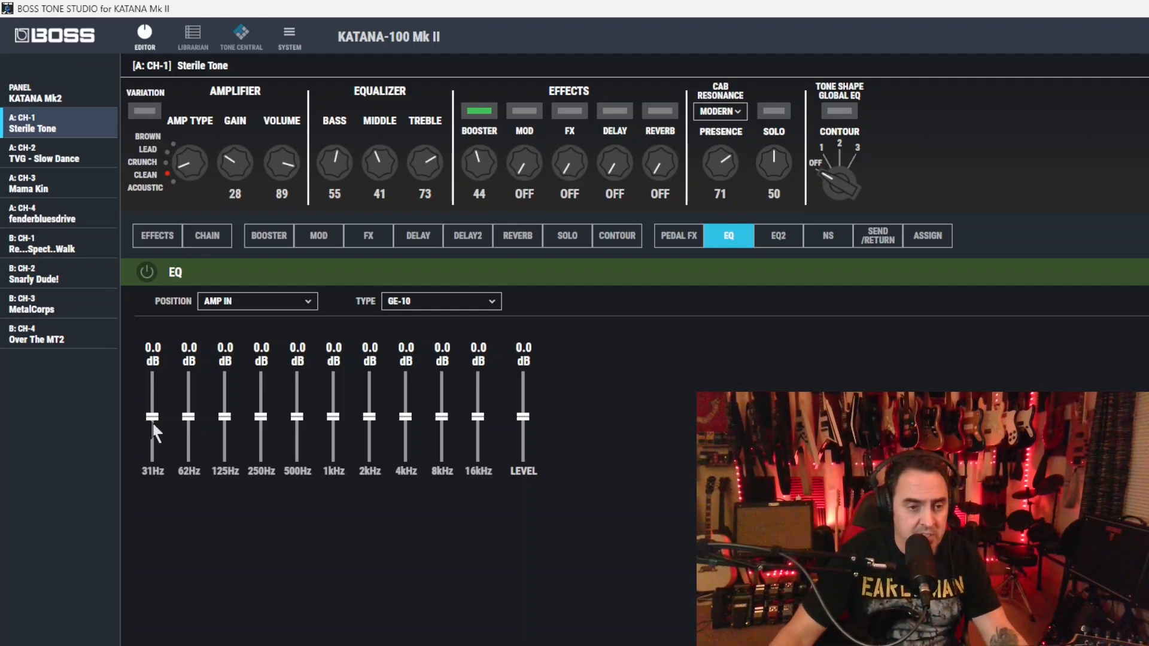
- Set the GE-10 bands from 31Hz to 16kHz to -1.0, -0.5, +2.0, -1.0, -1.5, -0.5, -1.5, -0.5, -3.0 and -8.5 dB
{"action": "left_click_drag", "start_coordinate": [152, 420], "coordinate": [442, 424]}
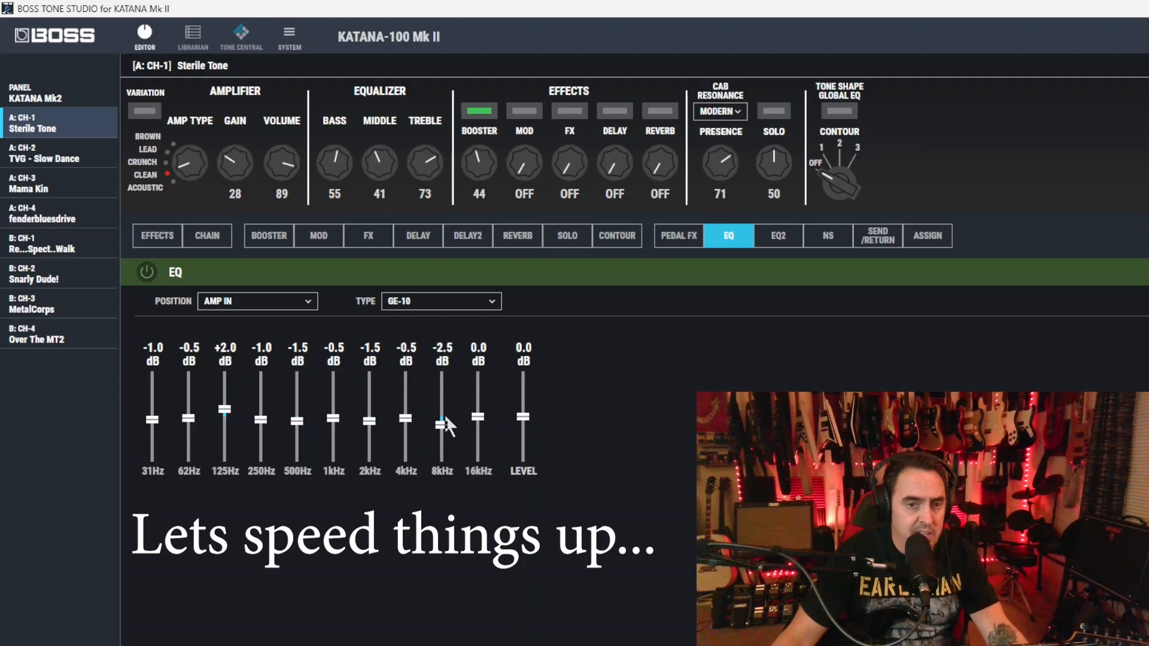
{"action": "scroll", "coordinate": [478, 426], "scroll_direction": "down", "scroll_amount": 15}
{"action": "scroll", "coordinate": [479, 426], "scroll_direction": "down", "scroll_amount": 1}
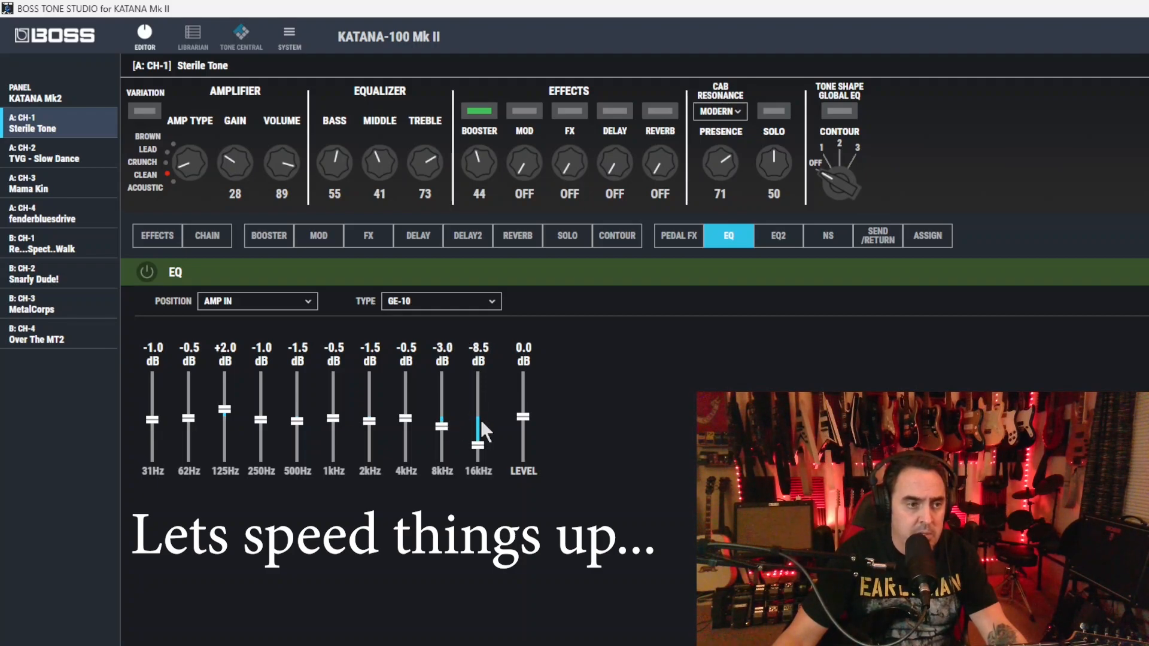
- Set the first EQ's 16kHz band to -8.0 dB and its level to +3.5 dB
{"action": "scroll", "coordinate": [519, 424], "scroll_direction": "up", "scroll_amount": 7}
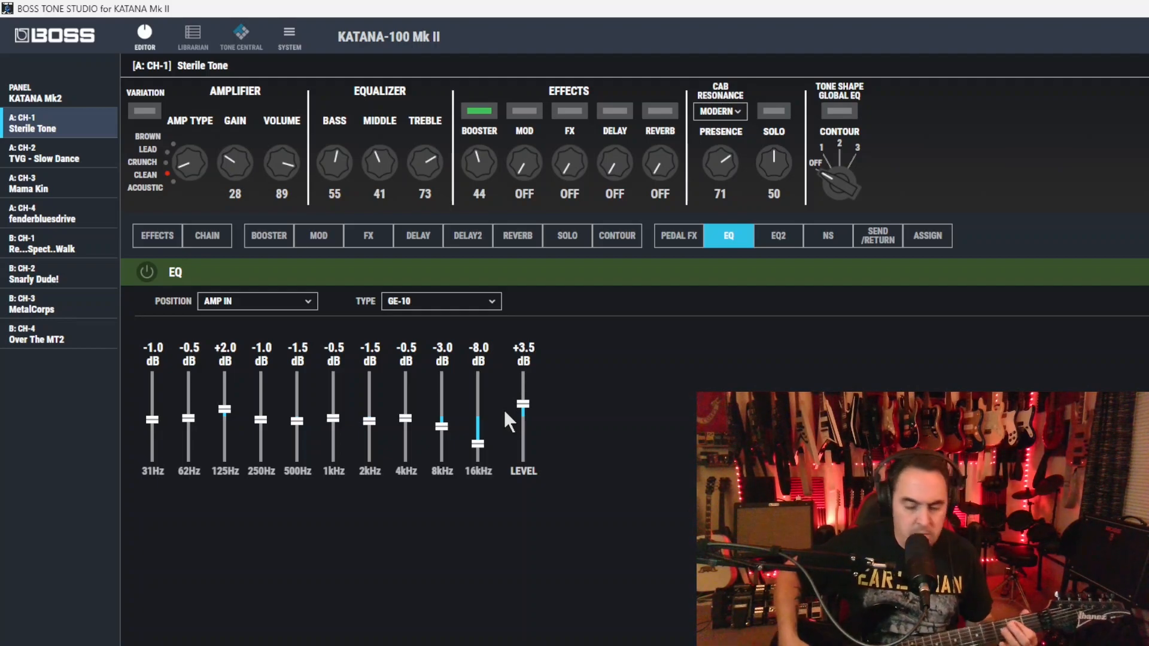
{"action": "left_click", "coordinate": [147, 273]}
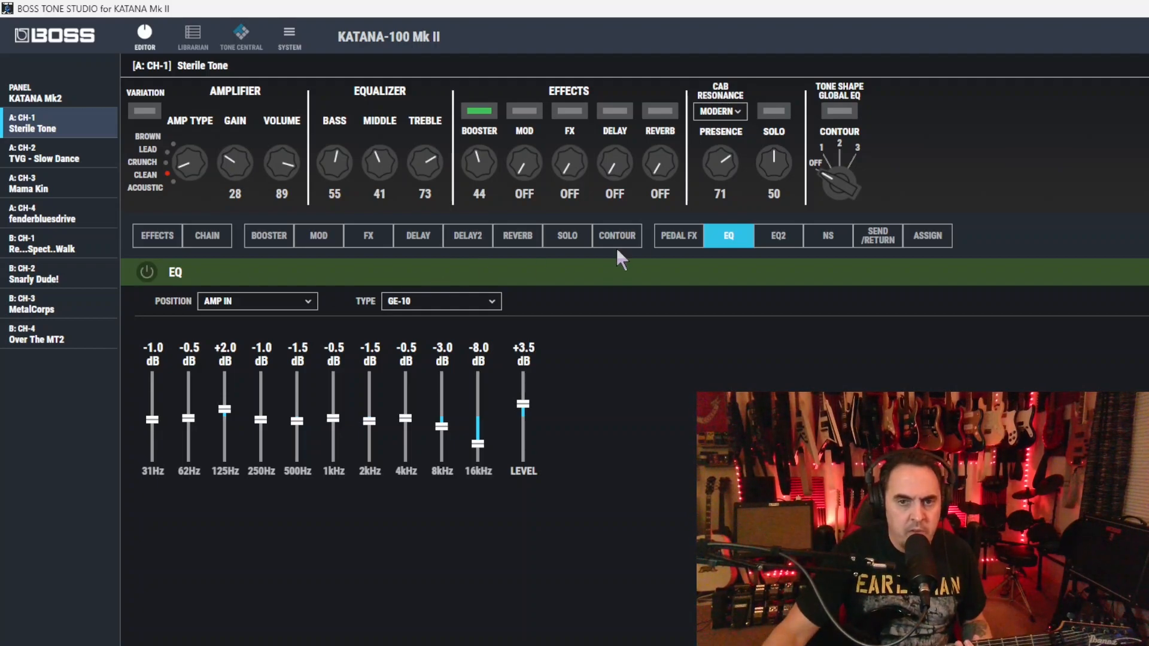
- Switch on EQ2 and compare its GE-10 curve with the first EQ's settings
{"action": "left_click", "coordinate": [778, 242]}
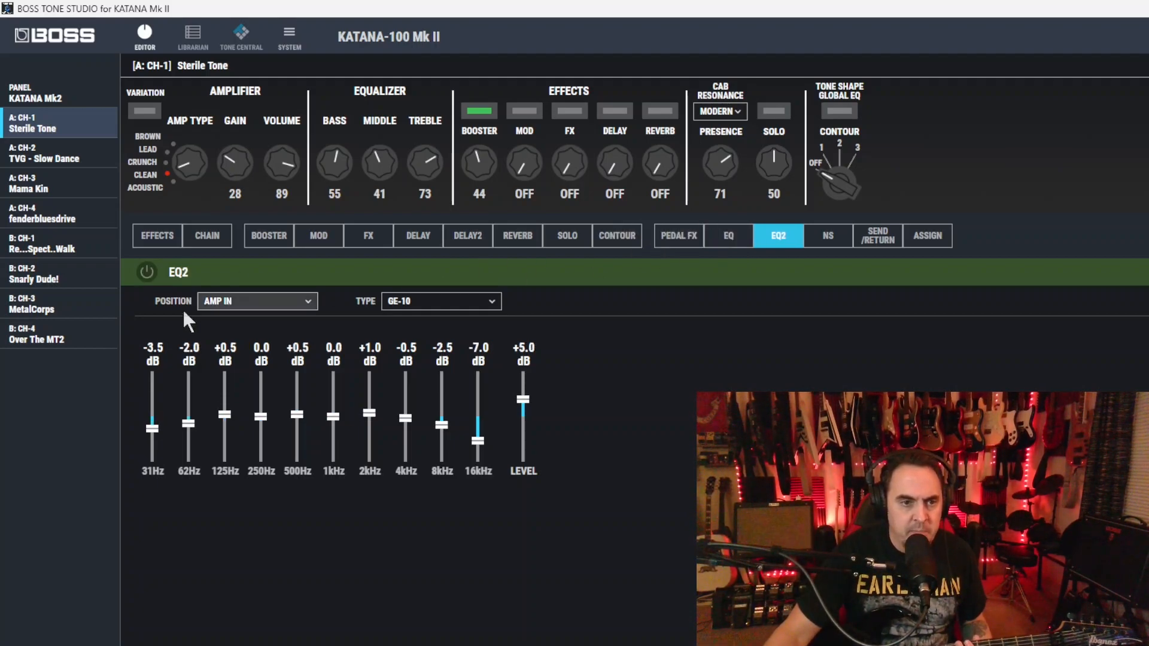
{"action": "left_click", "coordinate": [147, 273]}
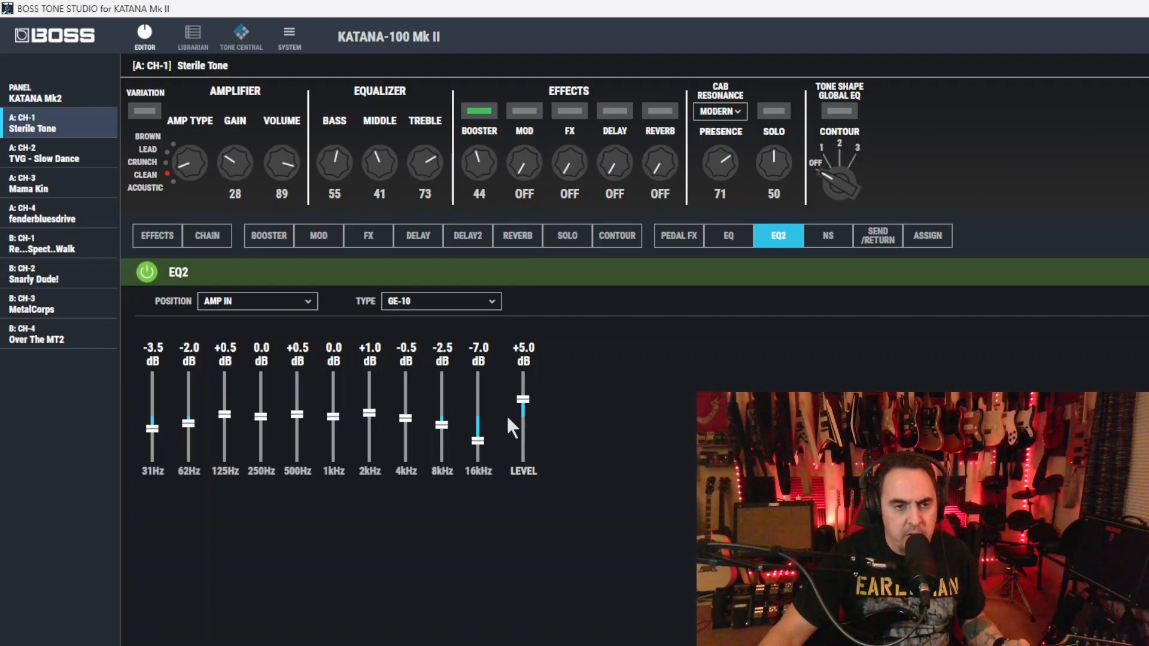
{"action": "left_click", "coordinate": [731, 238]}
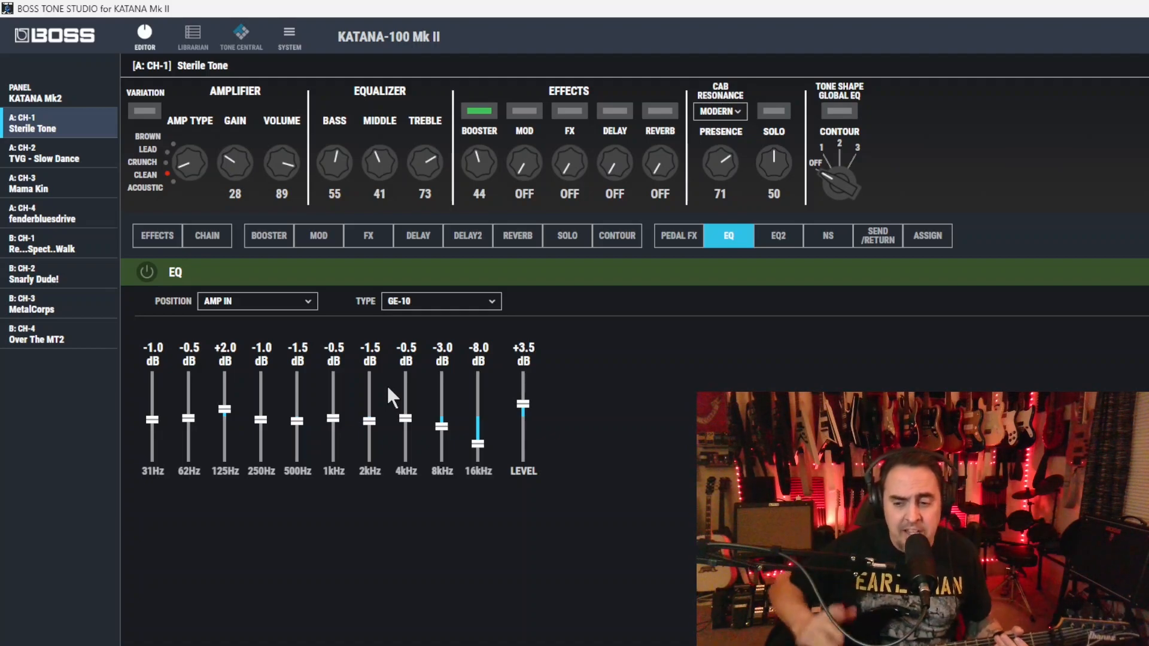
{"action": "left_click", "coordinate": [773, 240]}
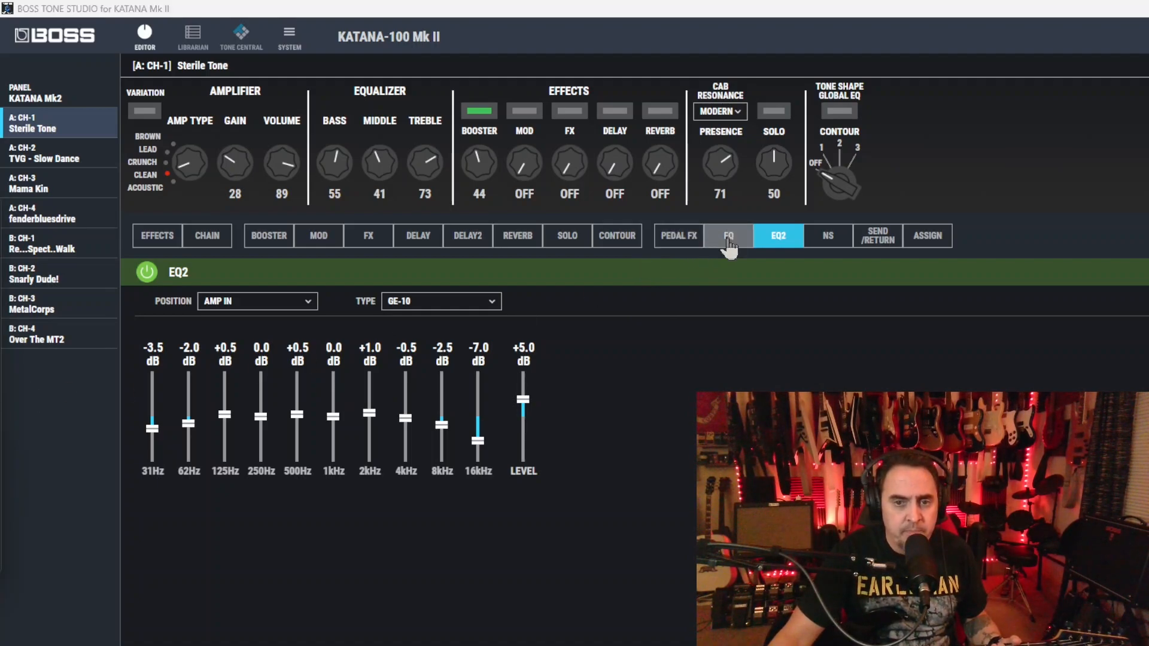
- Change the FX type to GRAPHIC EQ and lower its 250Hz band to -8 dB
{"action": "left_click", "coordinate": [376, 238]}
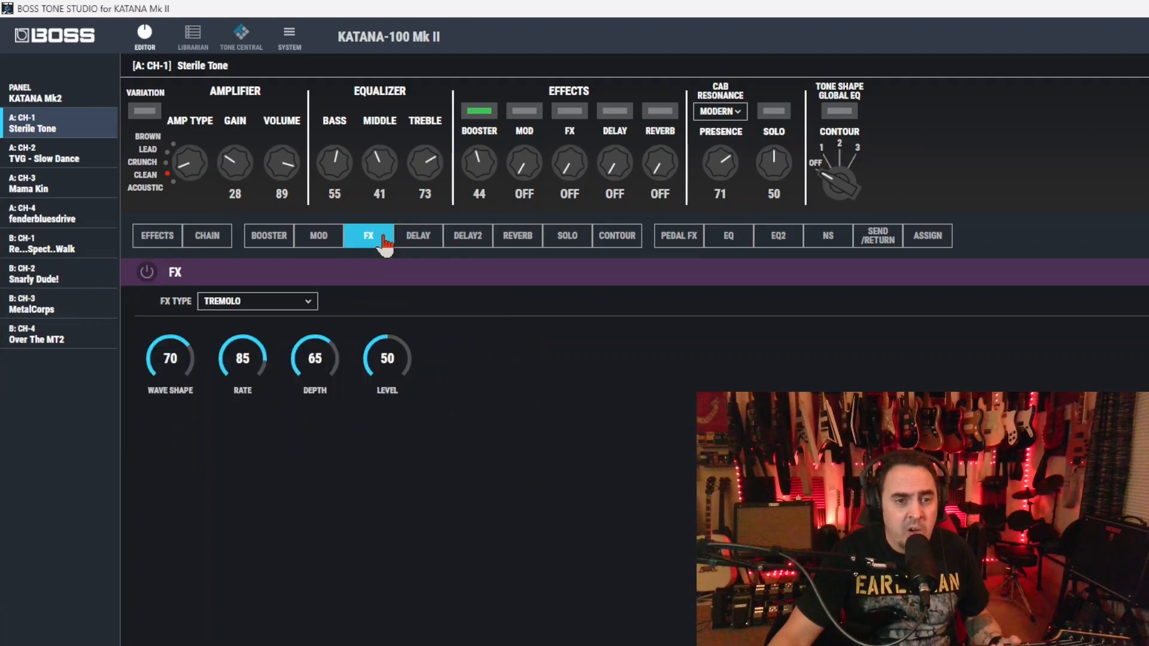
{"action": "left_click", "coordinate": [270, 301]}
{"action": "scroll", "coordinate": [267, 359], "scroll_direction": "down", "scroll_amount": 6}
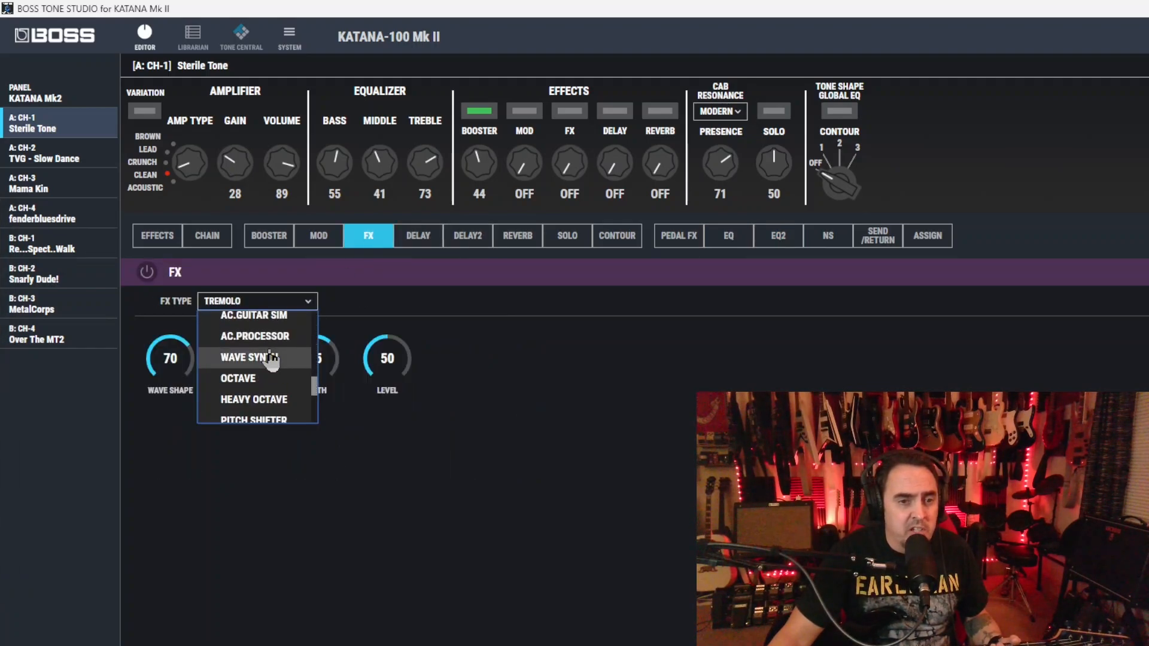
{"action": "scroll", "coordinate": [272, 358], "scroll_direction": "down", "scroll_amount": 3}
{"action": "scroll", "coordinate": [272, 374], "scroll_direction": "up", "scroll_amount": 5}
{"action": "scroll", "coordinate": [271, 377], "scroll_direction": "up", "scroll_amount": 5}
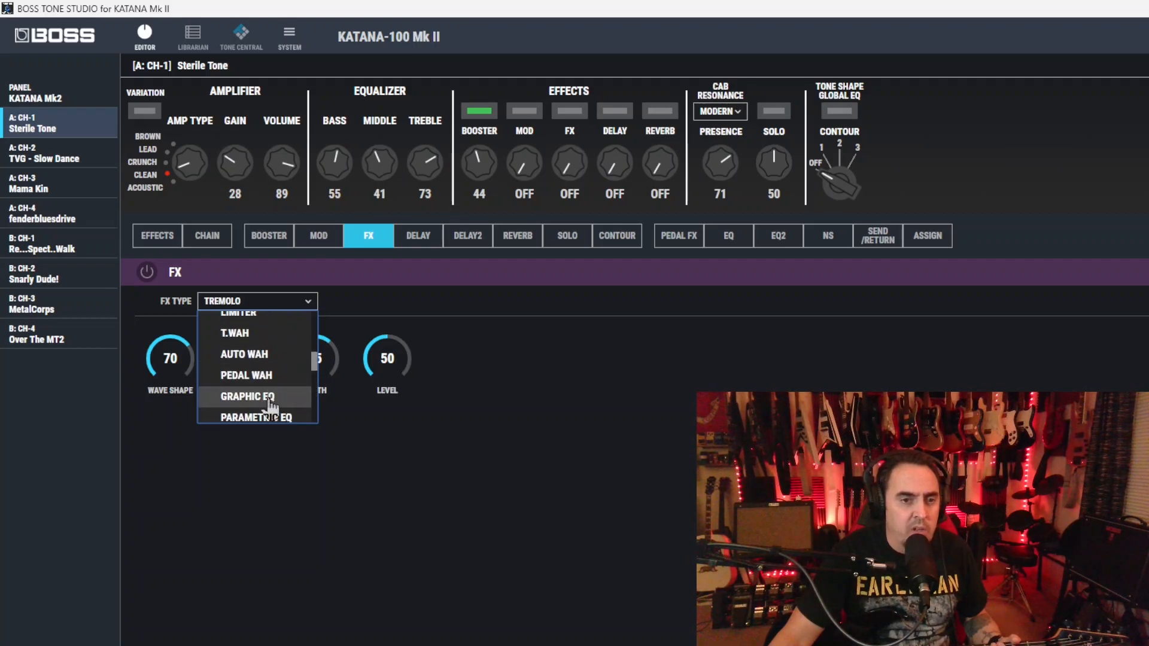
{"action": "left_click", "coordinate": [269, 401]}
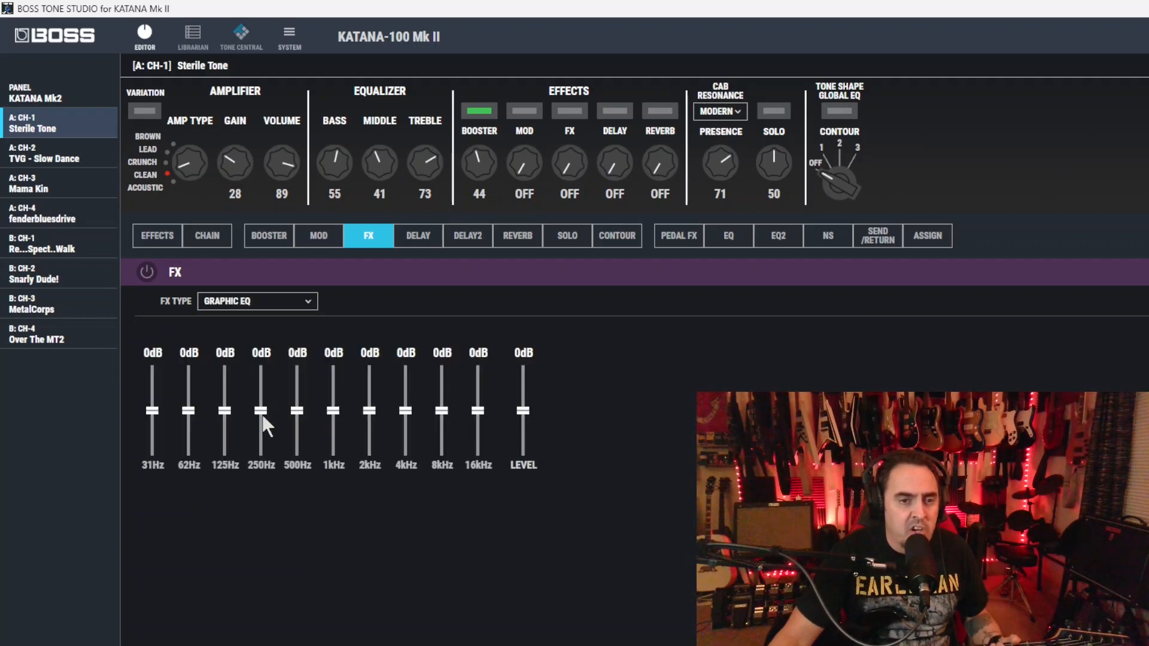
{"action": "mouse_move", "coordinate": [264, 415]}
{"action": "left_mouse_down"}
{"action": "mouse_move", "coordinate": [262, 436]}
{"action": "mouse_move", "coordinate": [259, 385]}
{"action": "mouse_move", "coordinate": [262, 426]}
{"action": "left_mouse_up"}
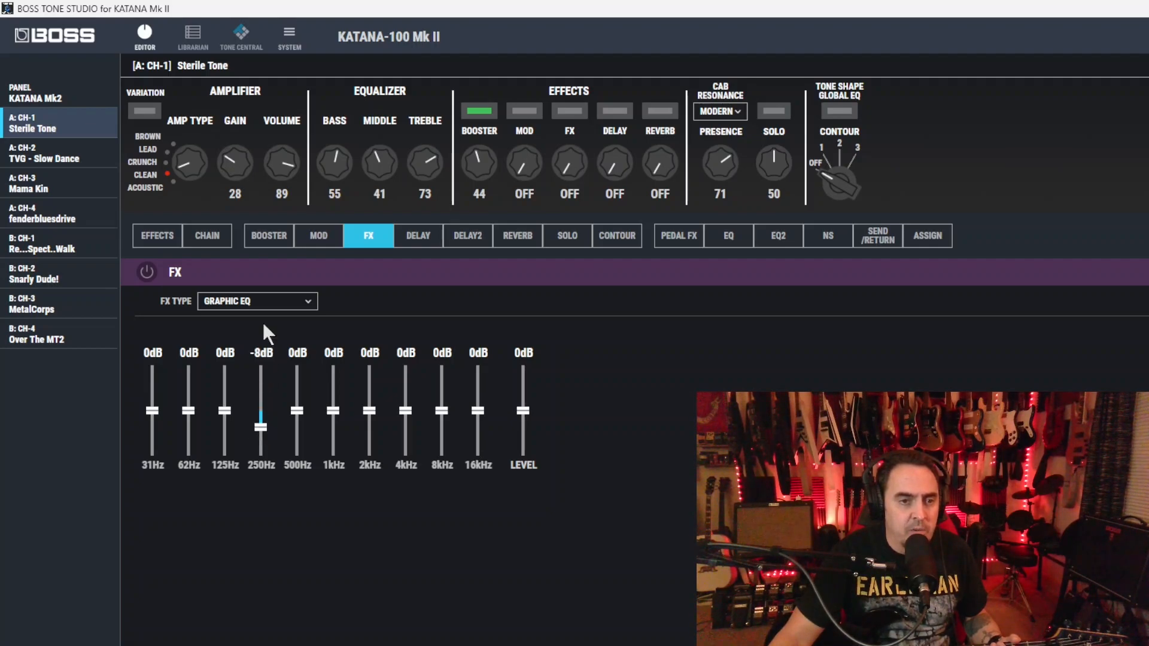
- Try the PARAMETRIC EQ type on the first EQ, check EQ2, and return the first EQ to GE-10
{"action": "left_click", "coordinate": [728, 242]}
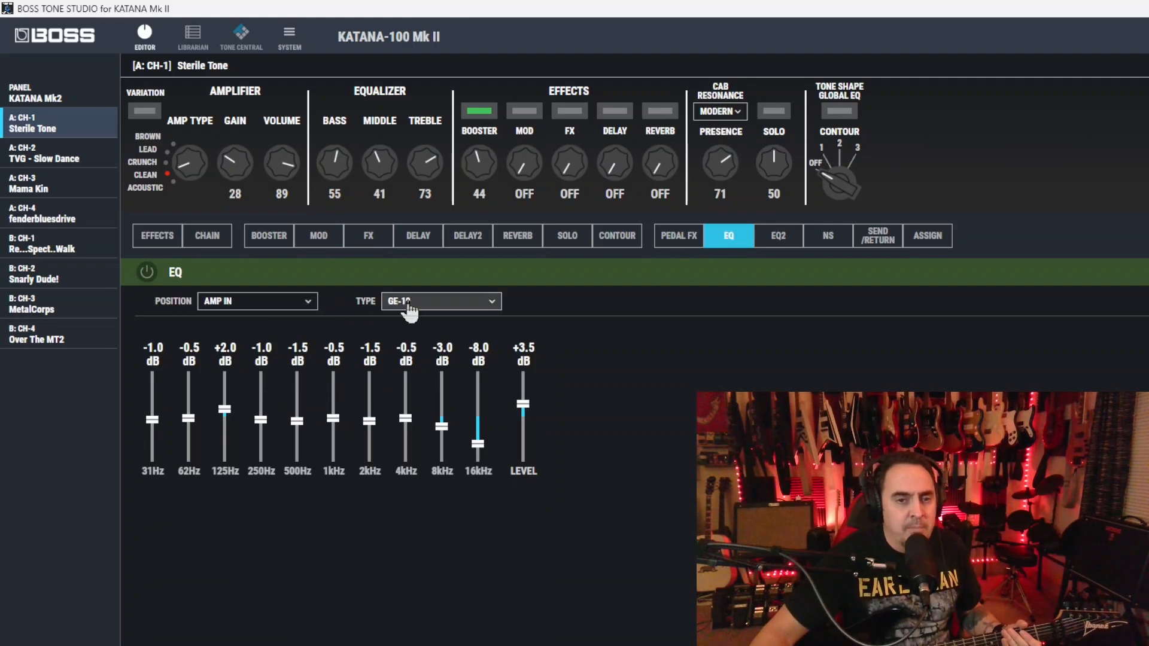
{"action": "left_click", "coordinate": [454, 302]}
{"action": "left_click", "coordinate": [460, 326]}
{"action": "left_click", "coordinate": [783, 239]}
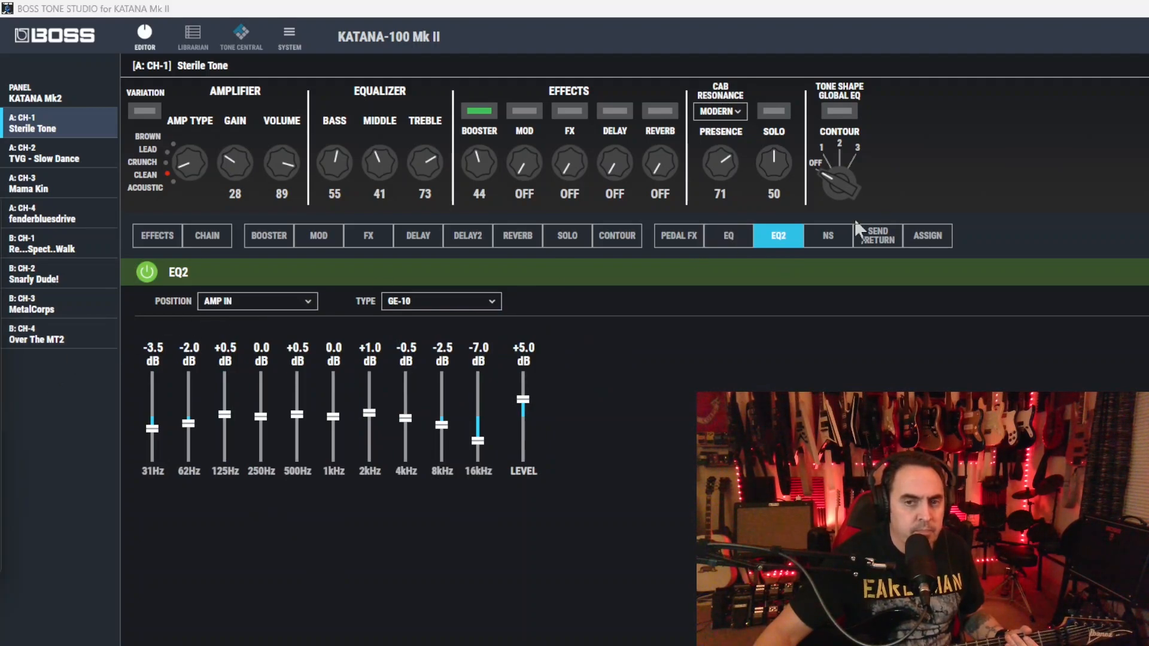
{"action": "left_click", "coordinate": [729, 235]}
{"action": "left_click", "coordinate": [441, 301]}
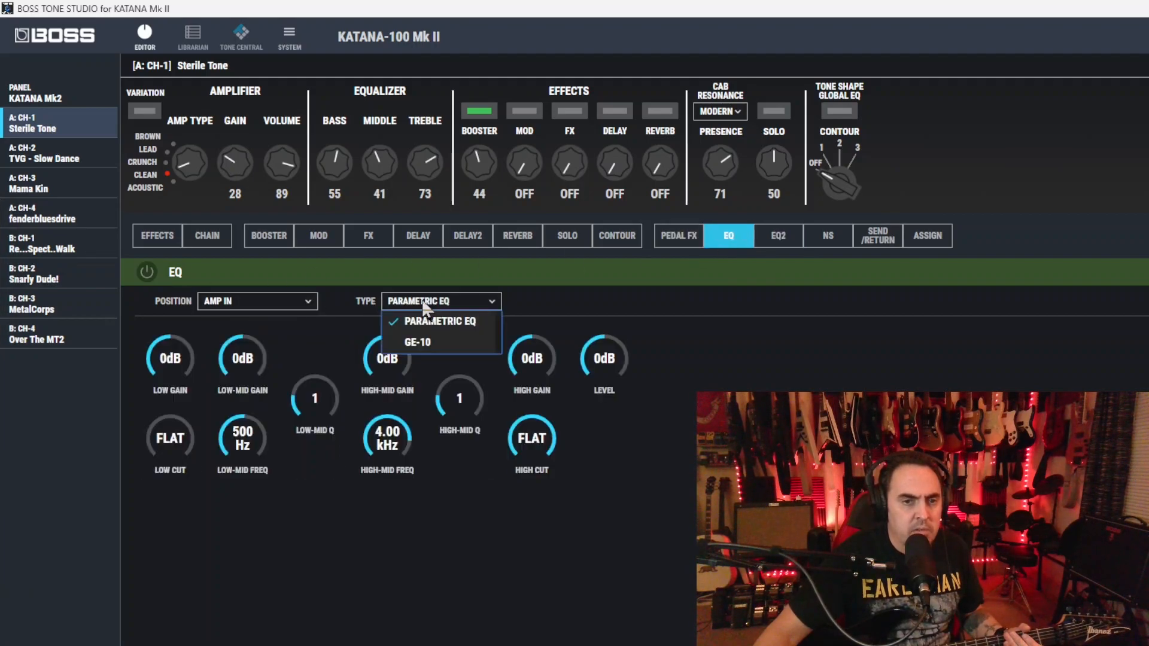
{"action": "left_click", "coordinate": [421, 343]}
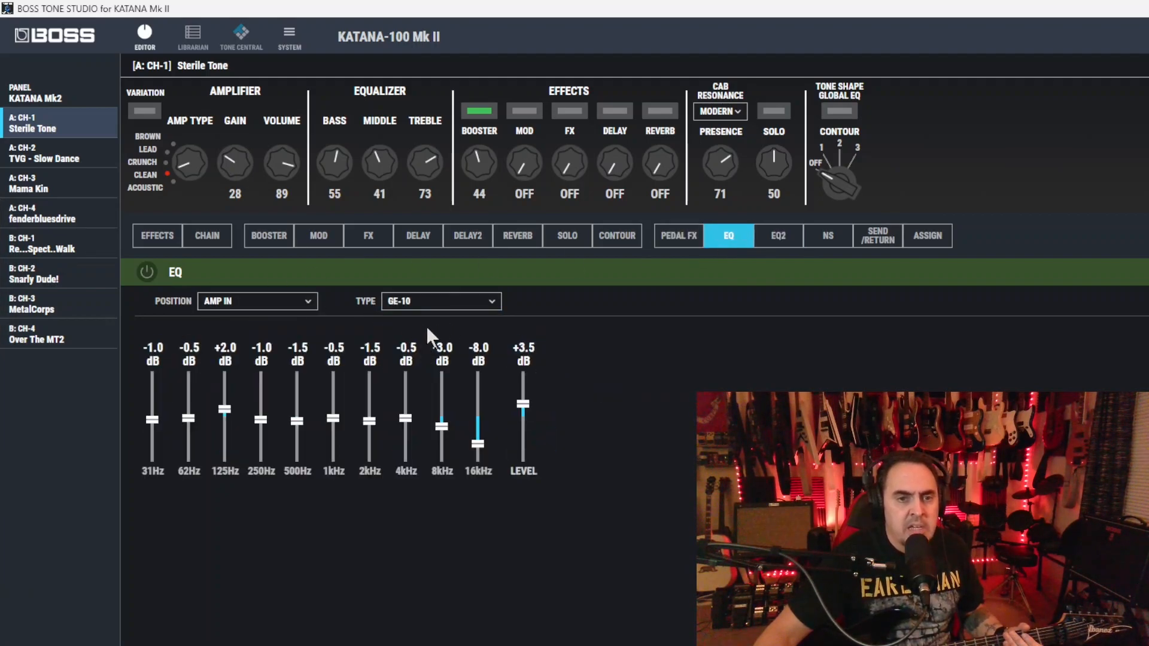
- Set the position of both the first EQ and EQ2 to AMP OUT
{"action": "left_click", "coordinate": [280, 302]}
{"action": "left_click", "coordinate": [263, 336]}
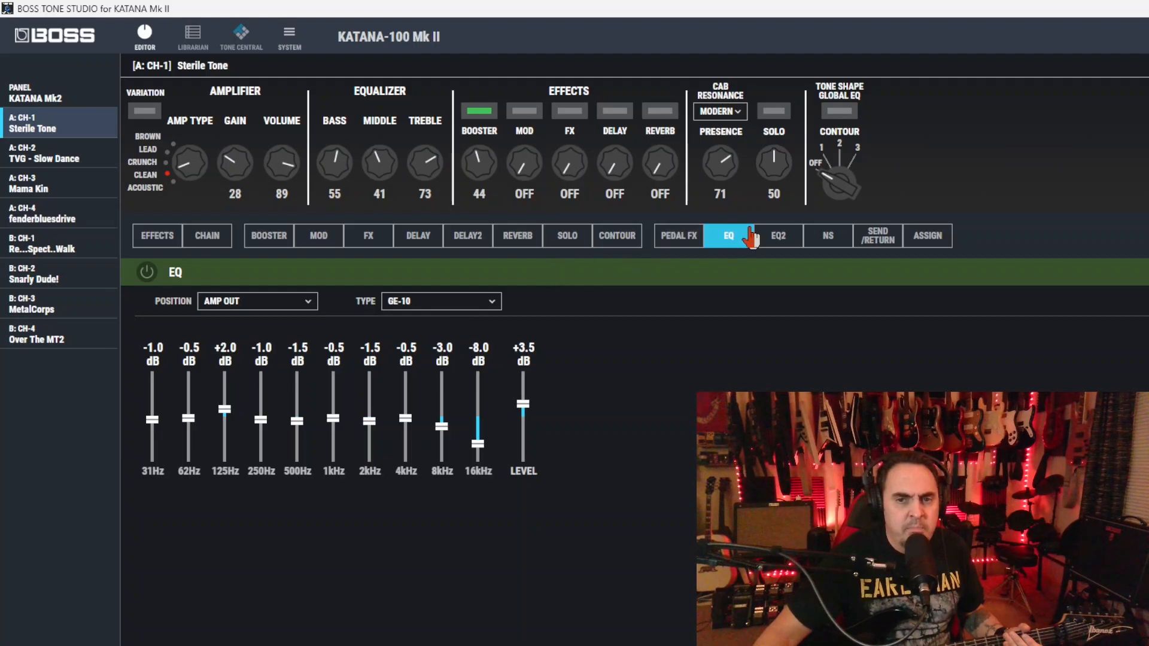
{"action": "left_click", "coordinate": [775, 235]}
{"action": "left_click", "coordinate": [272, 302]}
{"action": "left_click", "coordinate": [272, 342]}
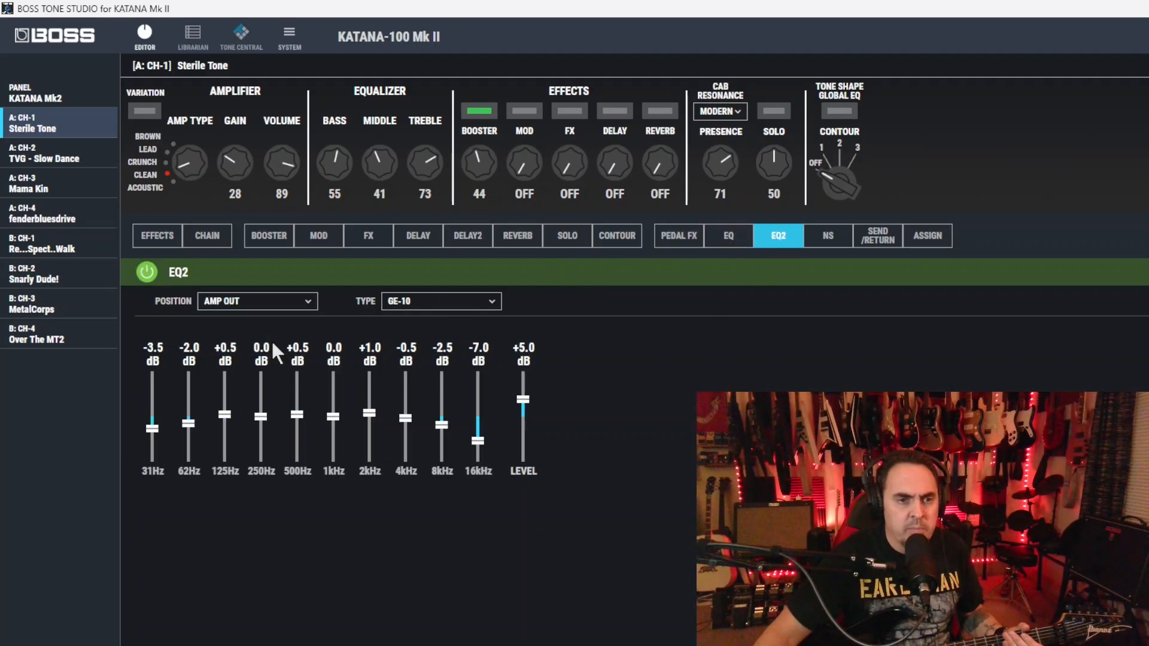
{"action": "left_click", "coordinate": [736, 245]}
{"action": "left_click", "coordinate": [780, 240]}
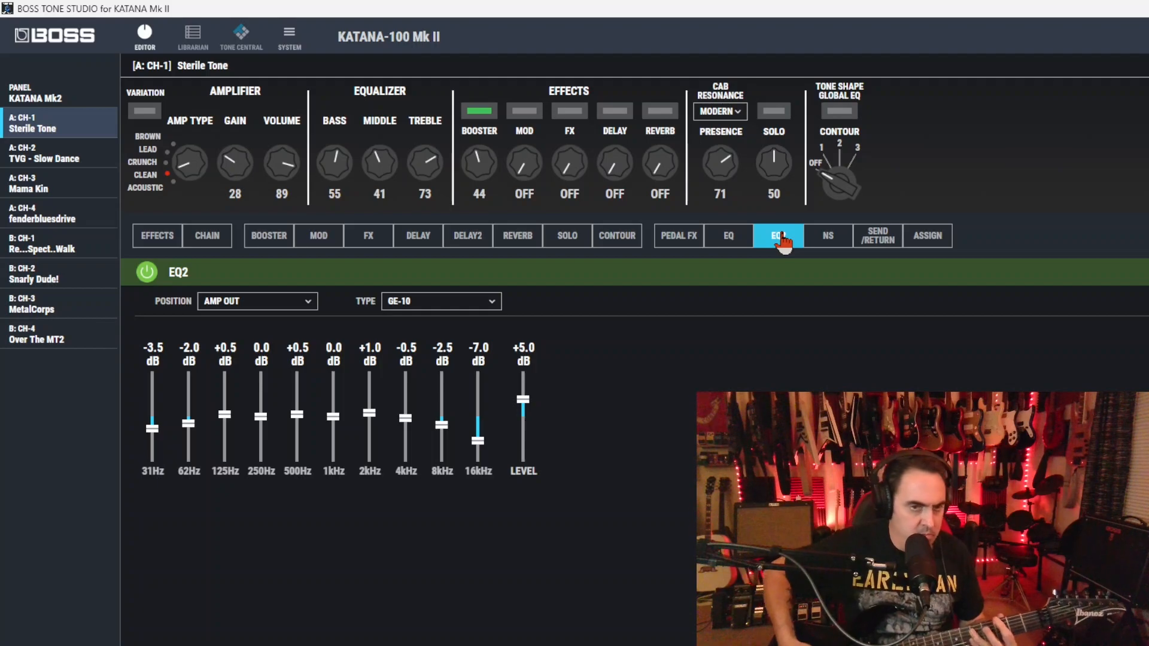
- Set the position of both EQs to AMP IN, with the first EQ switched on and EQ2 switched off
{"action": "left_click", "coordinate": [282, 300]}
{"action": "left_click", "coordinate": [285, 318]}
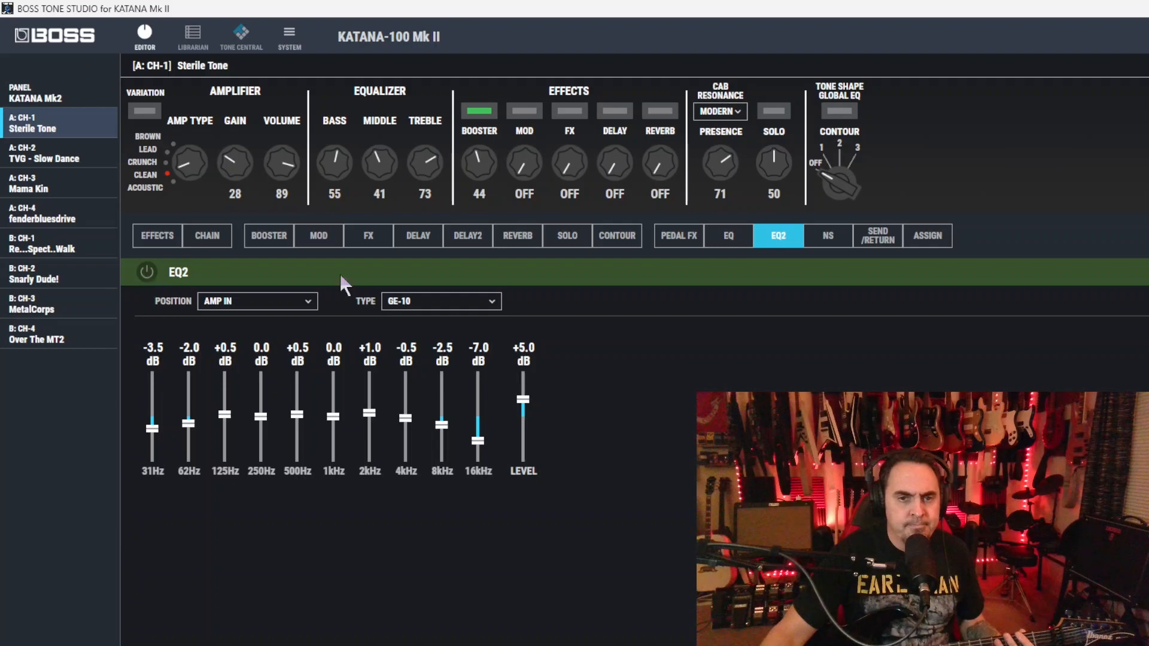
{"action": "left_click", "coordinate": [727, 237]}
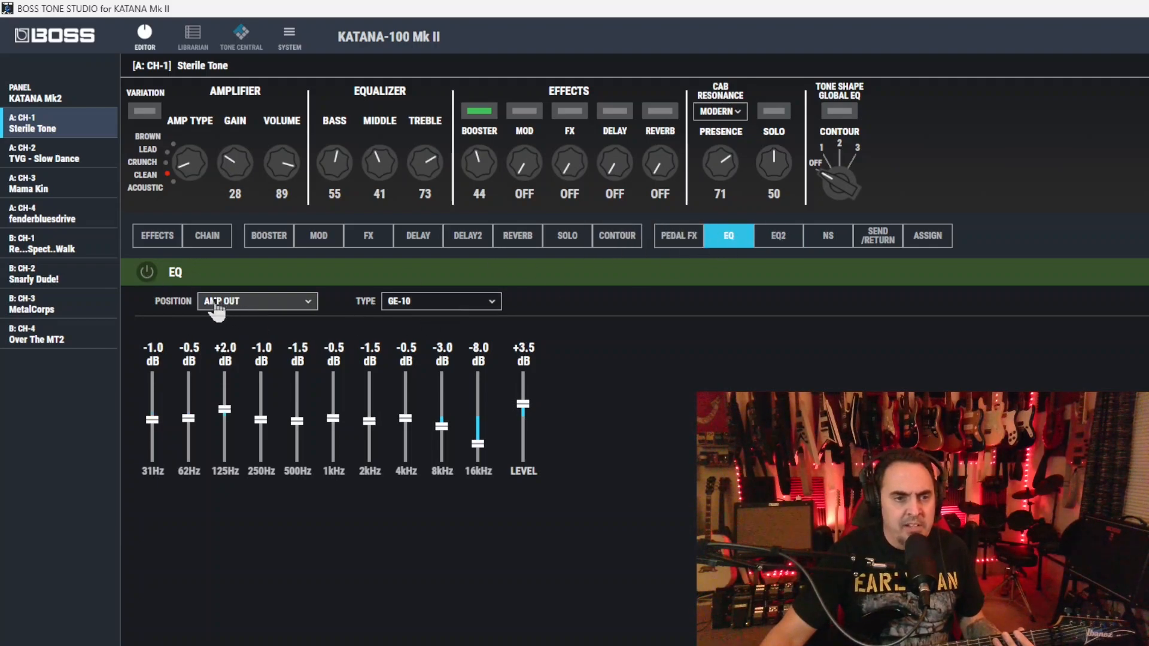
{"action": "left_click", "coordinate": [150, 274]}
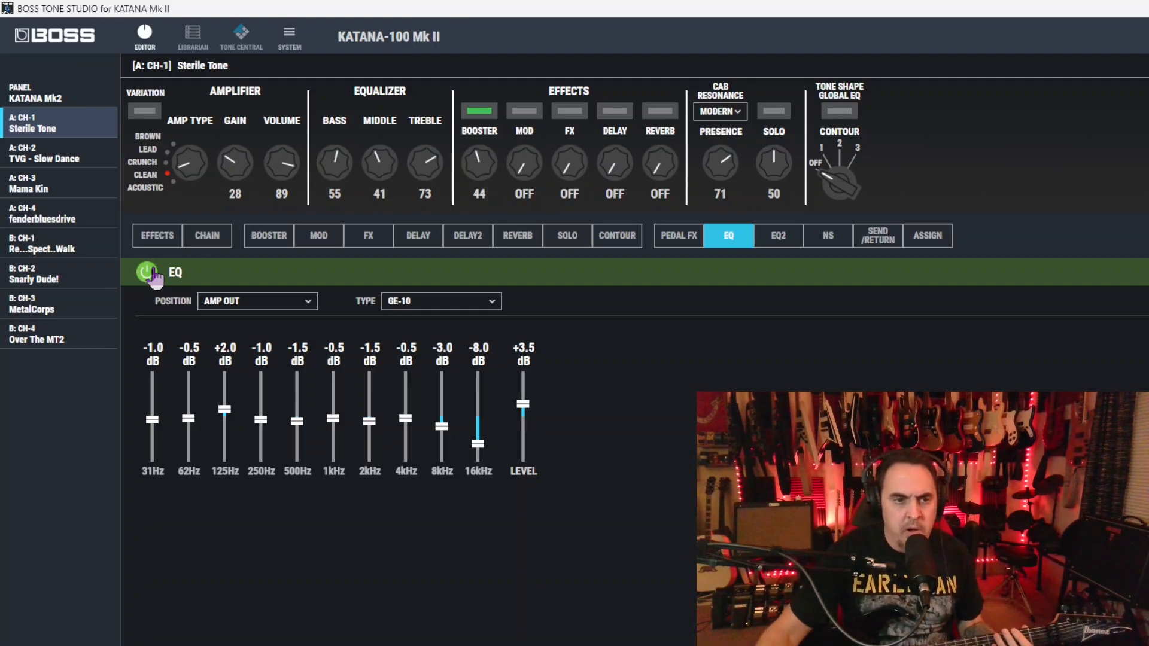
{"action": "left_click", "coordinate": [274, 314]}
{"action": "left_click", "coordinate": [263, 317]}
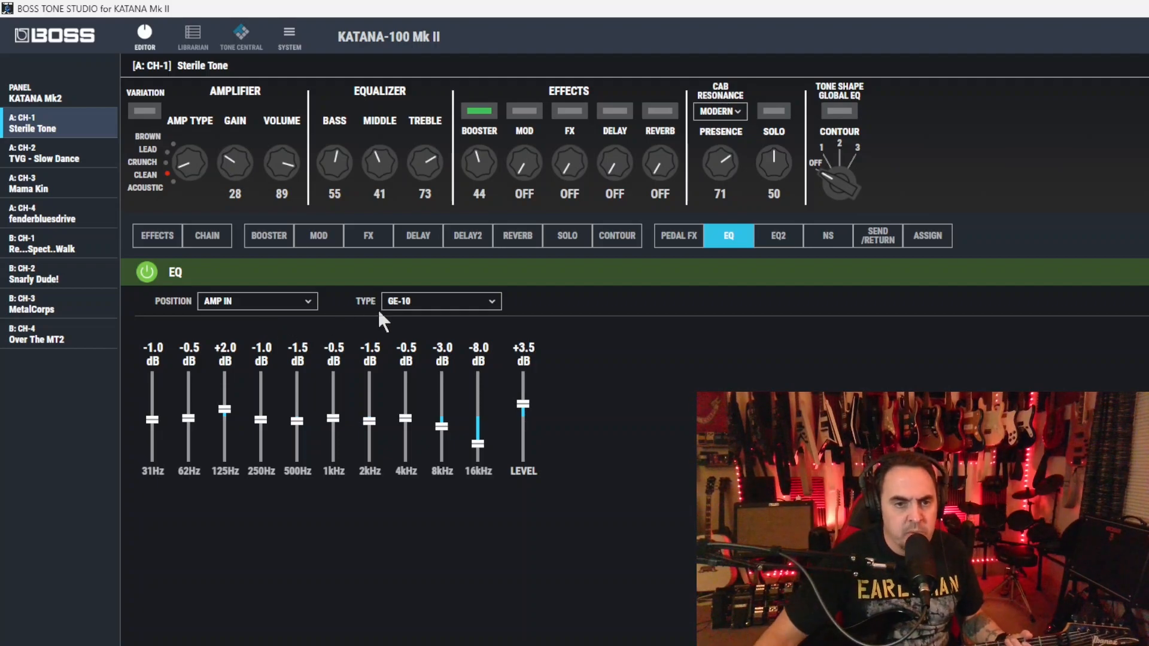
- Change the first EQ to PARAMETRIC EQ with low gain +1 dB, low cut 40.0 Hz, low-mid gain -2 dB and low-mid frequency 250 Hz
{"action": "left_click", "coordinate": [419, 301]}
{"action": "left_click", "coordinate": [435, 323]}
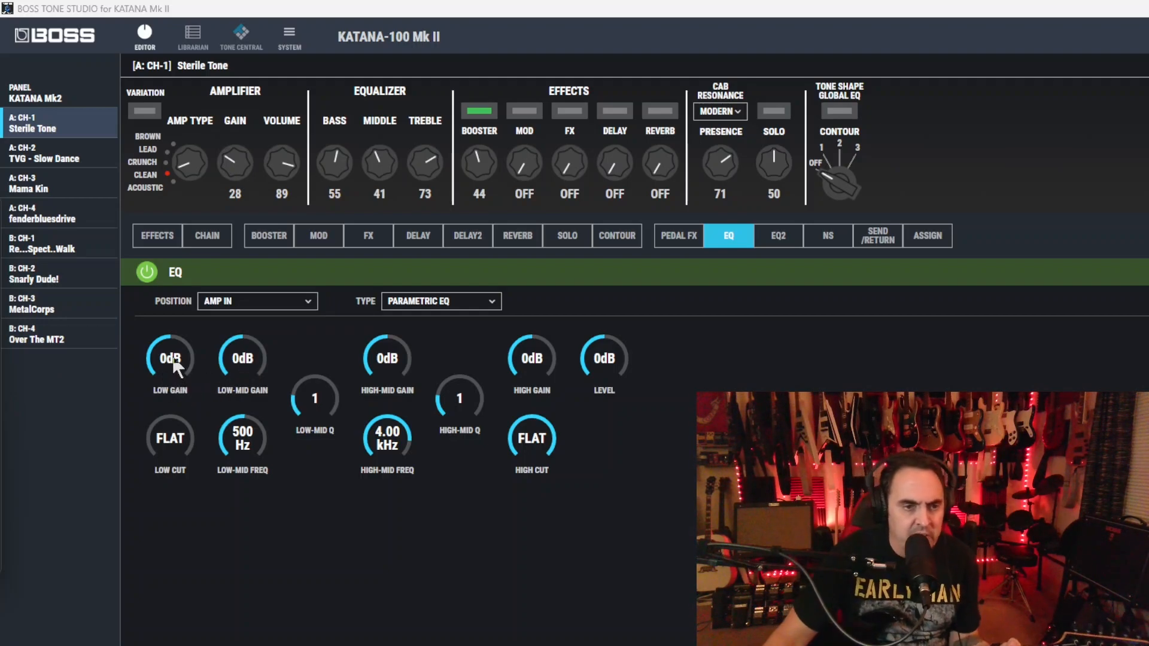
{"action": "scroll", "coordinate": [171, 354], "scroll_direction": "down", "scroll_amount": 2}
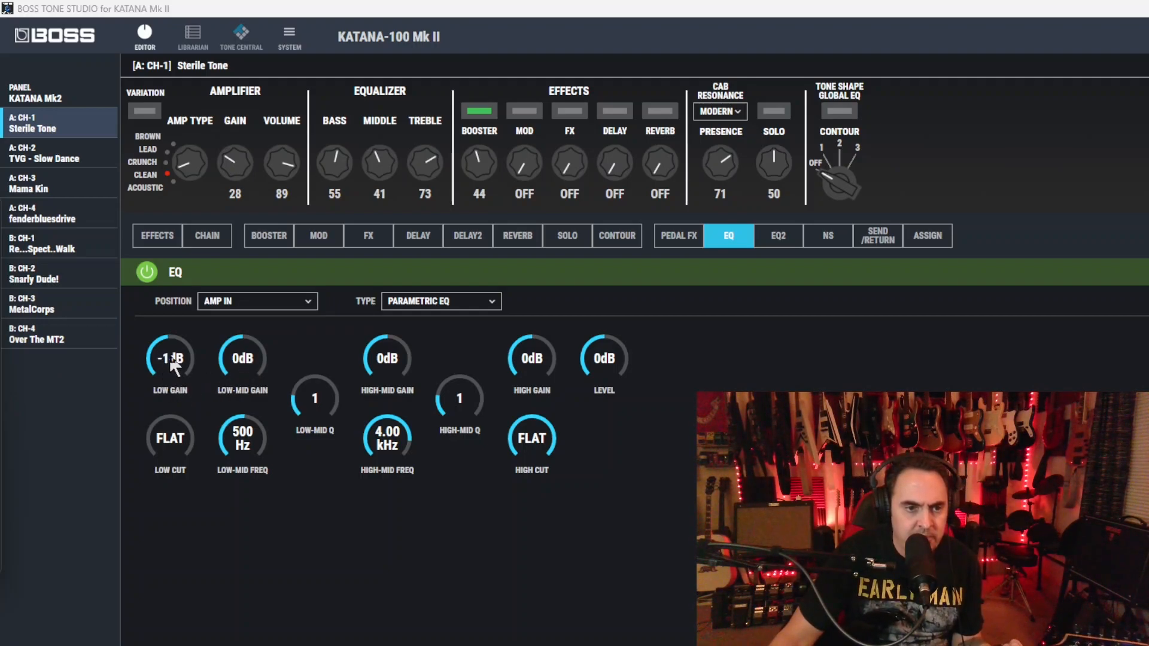
{"action": "scroll", "coordinate": [170, 355], "scroll_direction": "up", "scroll_amount": 3}
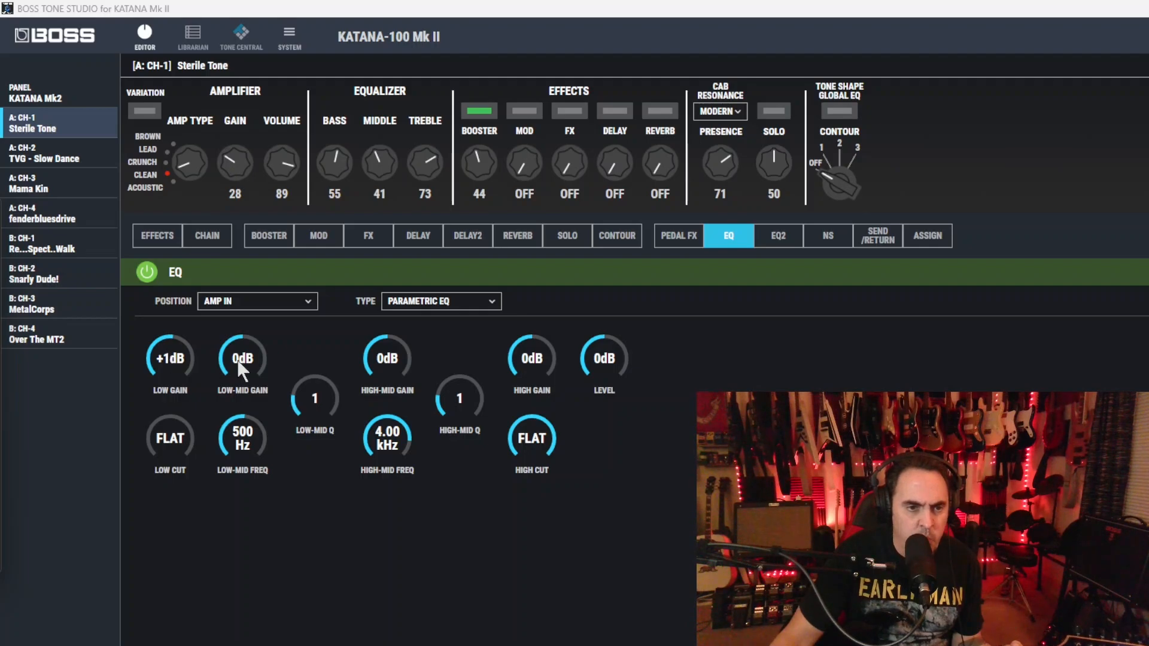
{"action": "scroll", "coordinate": [247, 360], "scroll_direction": "up", "scroll_amount": 1}
{"action": "scroll", "coordinate": [246, 360], "scroll_direction": "down", "scroll_amount": 3}
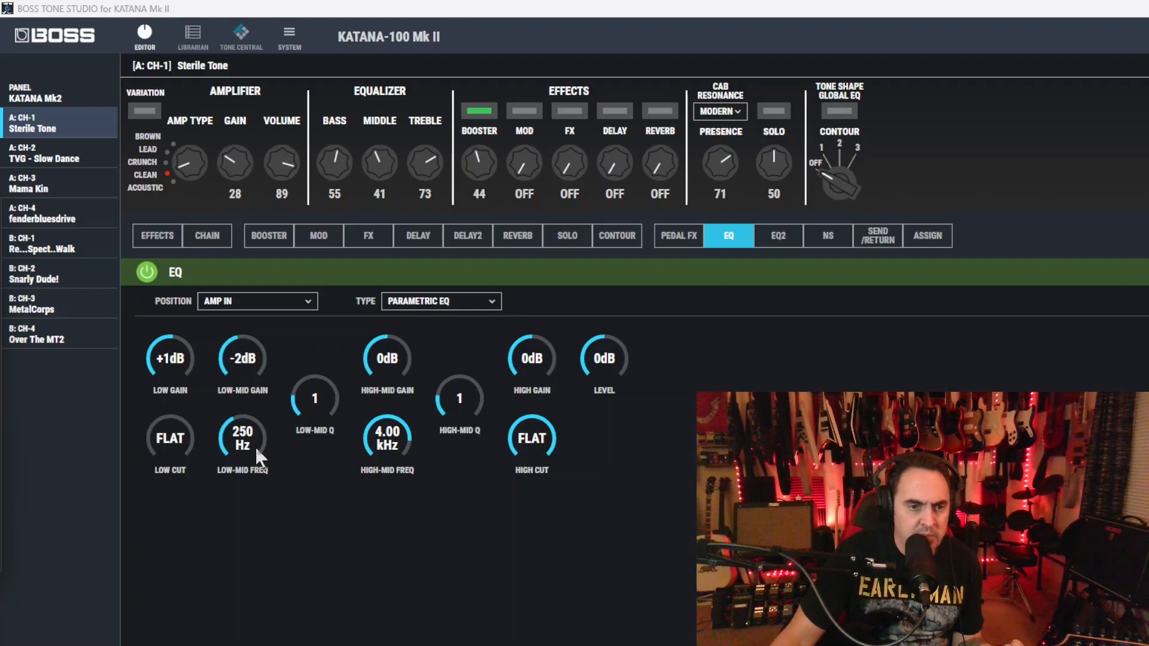
{"action": "scroll", "coordinate": [167, 442], "scroll_direction": "up", "scroll_amount": 4}
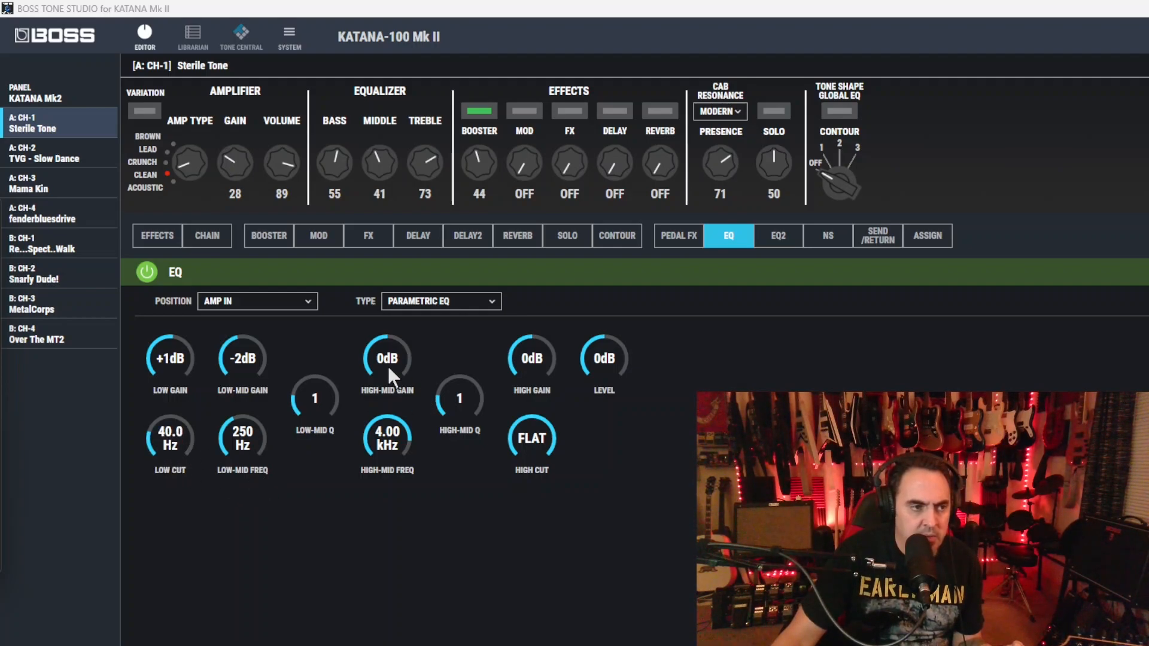
- Set high-mid gain to +4 dB, high-mid frequency to 2.00 kHz, high gain to +1 dB, high cut to 5.00 kHz and level to +4 dB
{"action": "scroll", "coordinate": [389, 371], "scroll_direction": "up", "scroll_amount": 2}
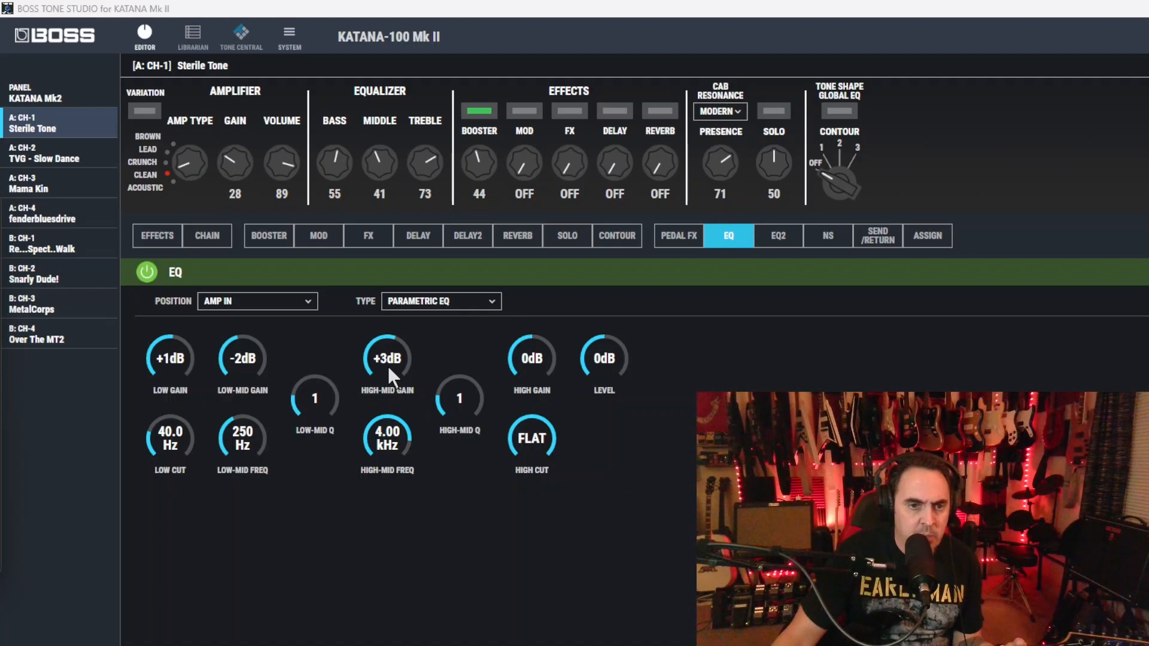
{"action": "scroll", "coordinate": [529, 363], "scroll_direction": "down", "scroll_amount": 1}
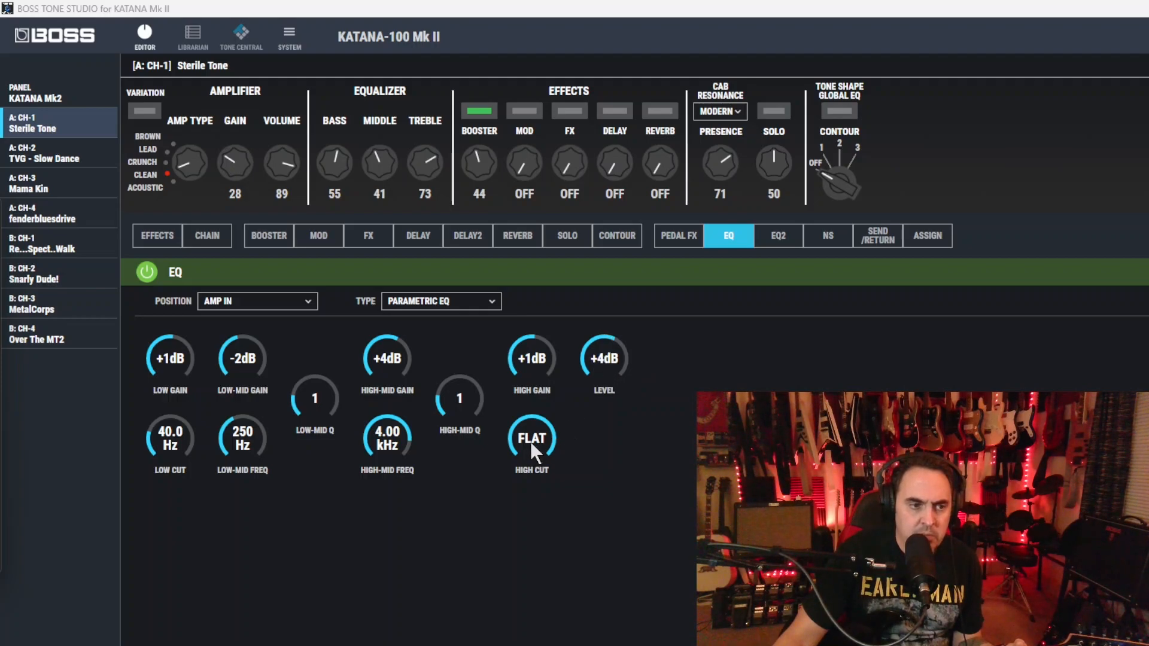
{"action": "scroll", "coordinate": [531, 445], "scroll_direction": "down", "scroll_amount": 5}
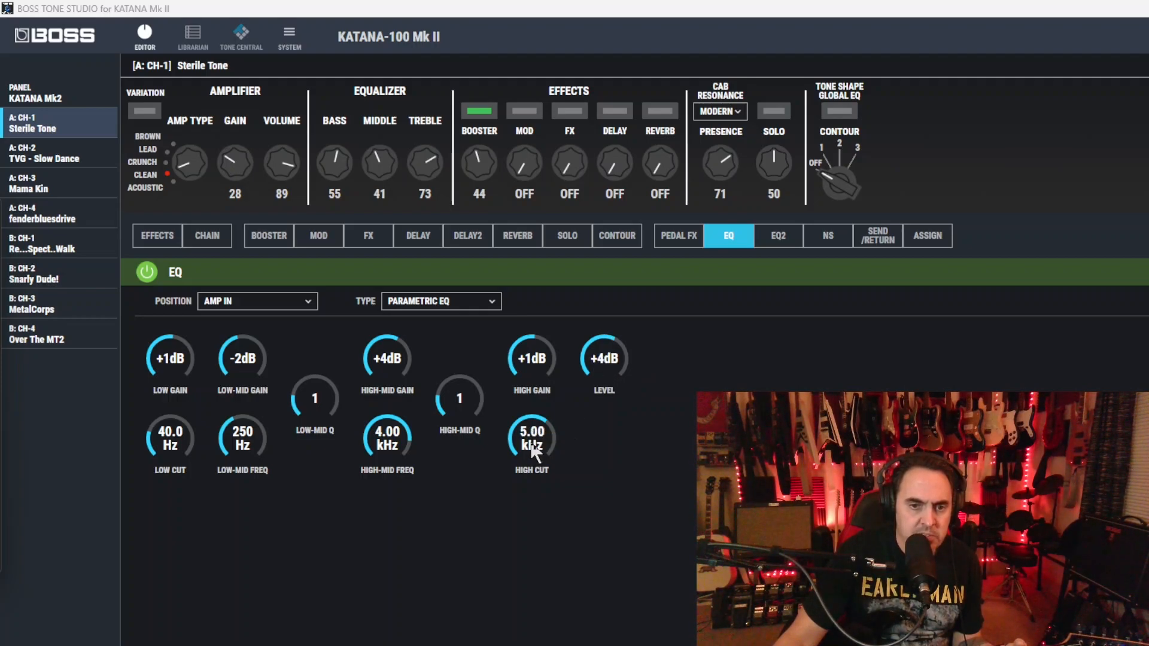
{"action": "scroll", "coordinate": [395, 446], "scroll_direction": "down", "scroll_amount": 3}
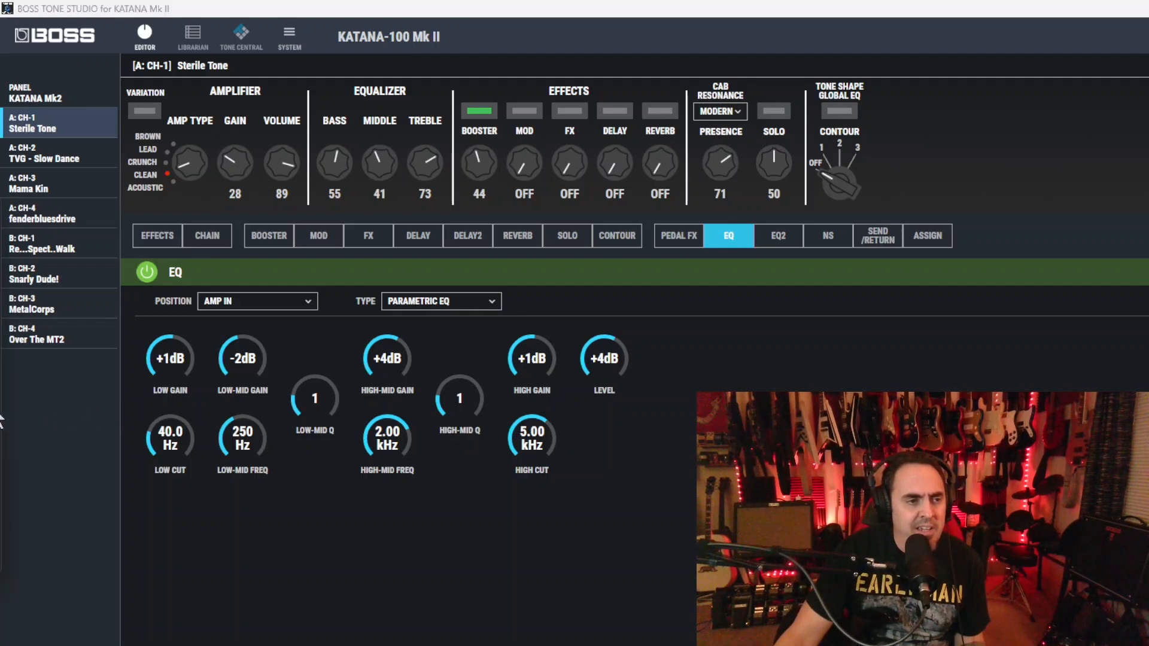
- Set the MOD effect's type to COMP
{"action": "left_click", "coordinate": [322, 246]}
{"action": "left_click", "coordinate": [244, 301]}
{"action": "left_click", "coordinate": [247, 314]}
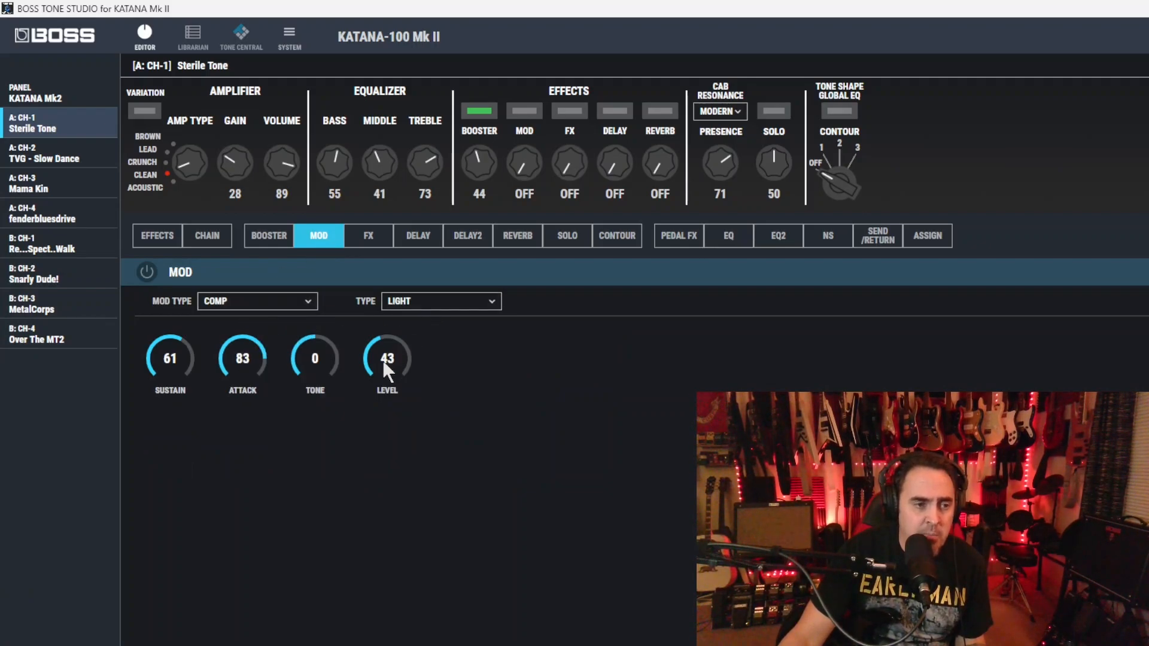
- Set the compressor's sustain to 62, attack to 50, tone to +13 and level to 70
{"action": "scroll", "coordinate": [382, 360], "scroll_direction": "up", "scroll_amount": 2}
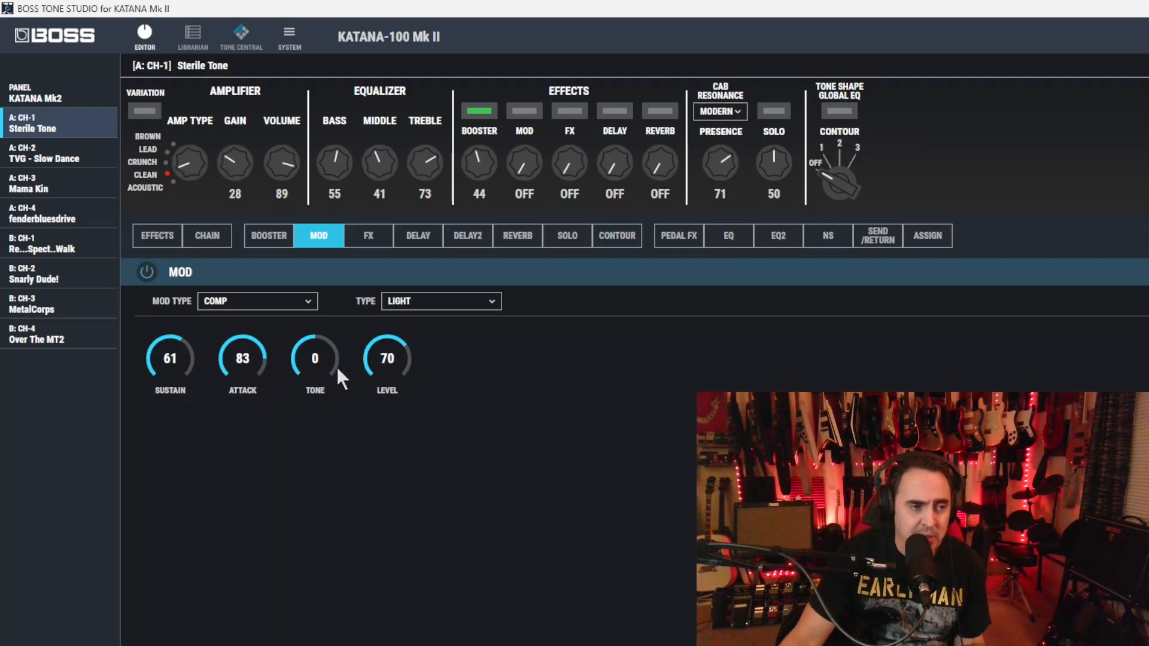
{"action": "scroll", "coordinate": [314, 357], "scroll_direction": "up", "scroll_amount": 5}
{"action": "scroll", "coordinate": [227, 354], "scroll_direction": "down", "scroll_amount": 5}
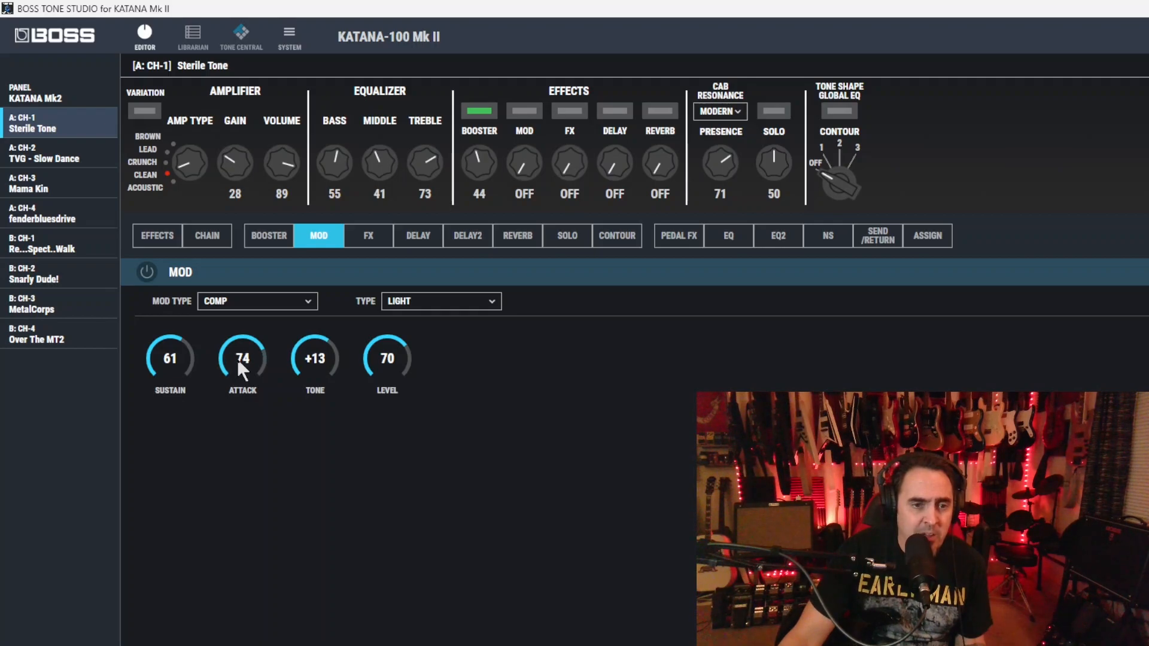
{"action": "scroll", "coordinate": [239, 360], "scroll_direction": "up", "scroll_amount": 1}
{"action": "scroll", "coordinate": [181, 369], "scroll_direction": "down", "scroll_amount": 1}
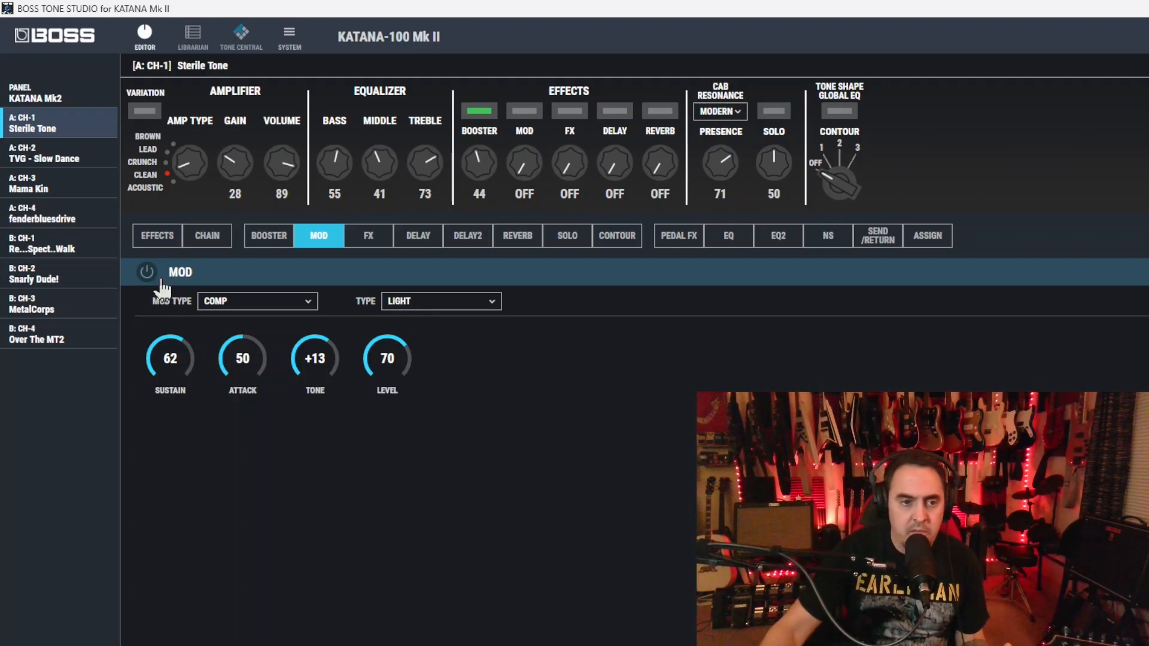
- Switch on the MOD compressor and set its tone to +8
{"action": "left_click", "coordinate": [142, 274]}
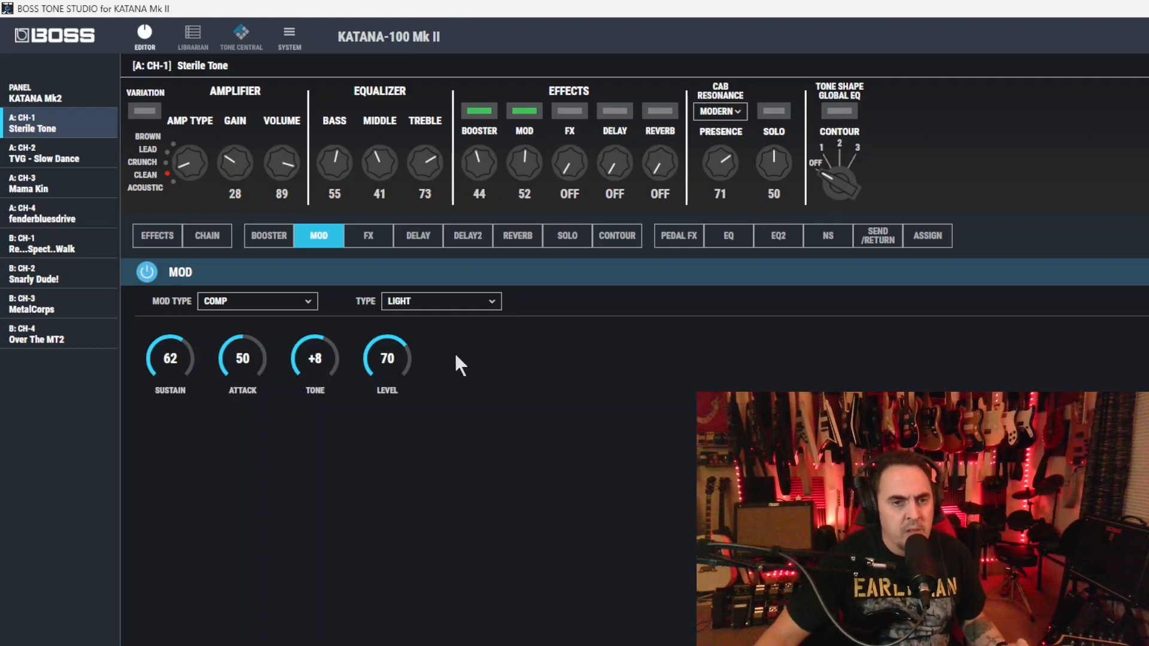
- Set the reverb's effect level to 25, compare the ROOM and PLATE types, and switch the reverb on with ROOM
{"action": "left_click", "coordinate": [518, 235]}
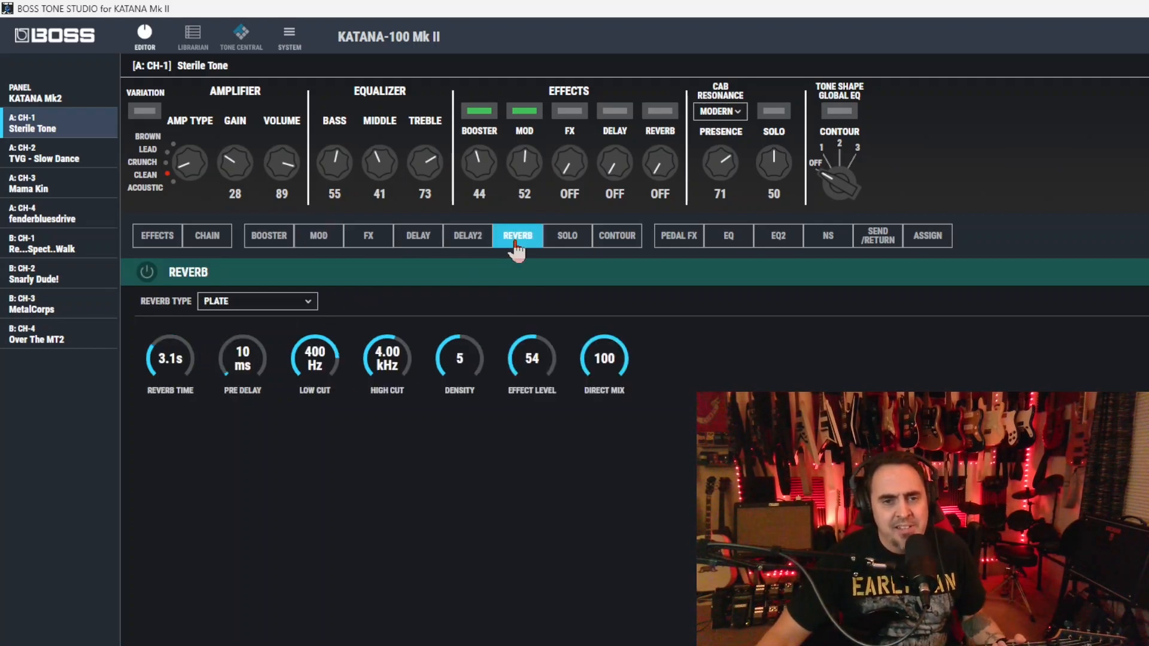
{"action": "left_click", "coordinate": [281, 307]}
{"action": "left_click", "coordinate": [236, 342]}
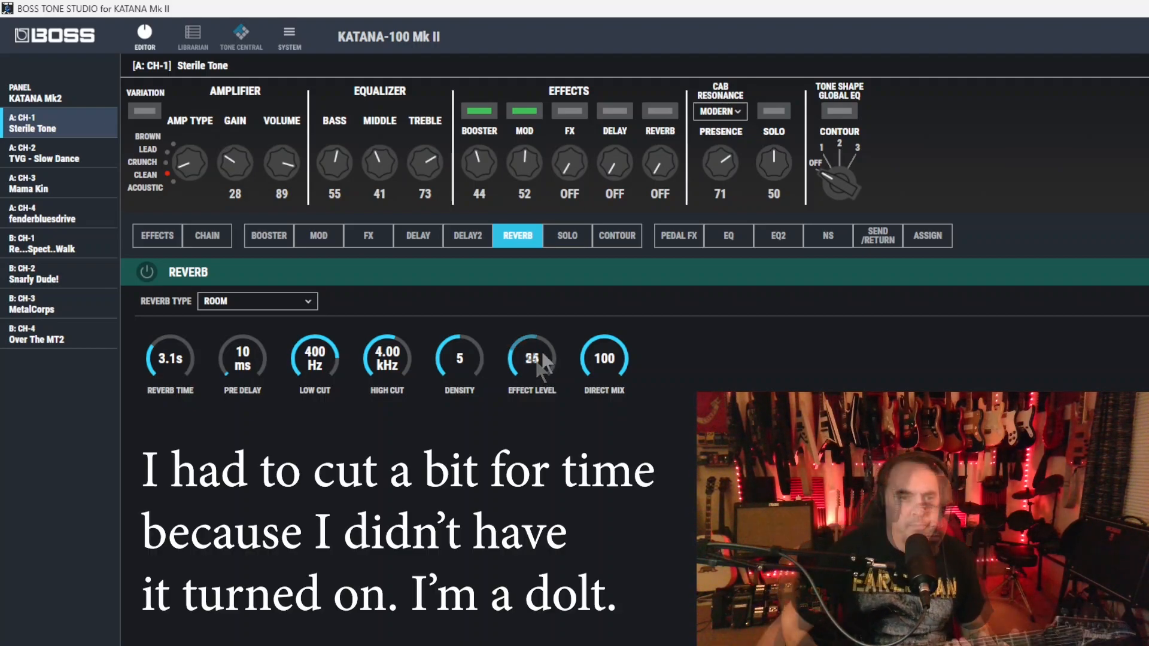
{"action": "left_click", "coordinate": [296, 304]}
{"action": "left_click", "coordinate": [300, 323]}
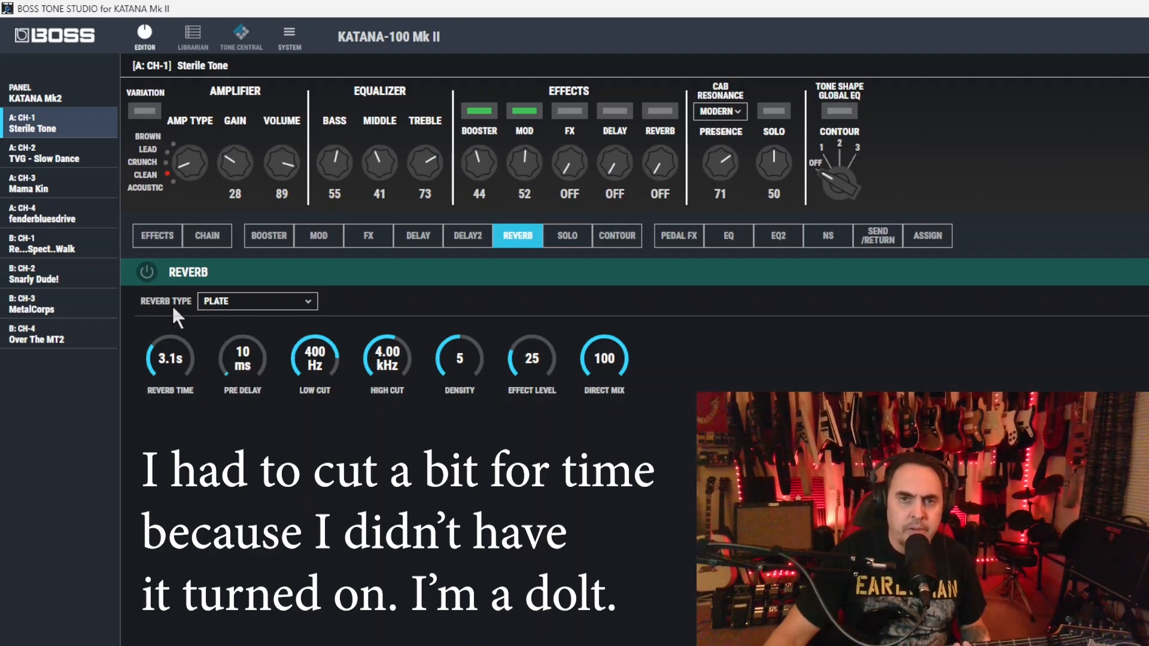
{"action": "left_click", "coordinate": [240, 307]}
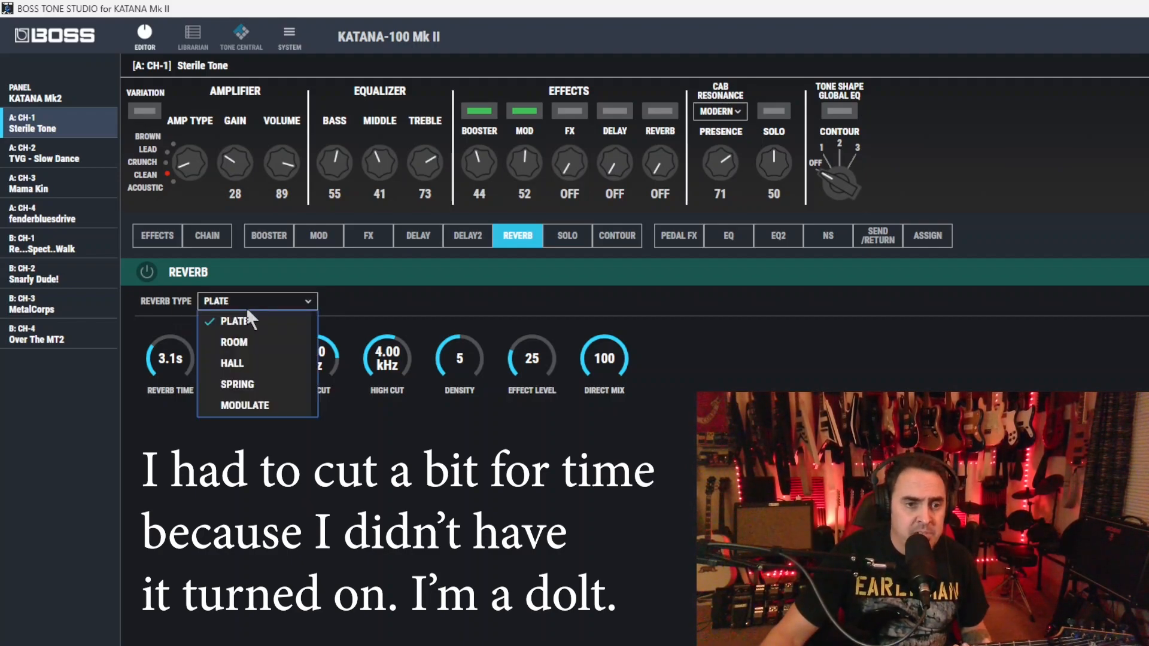
{"action": "left_click", "coordinate": [249, 349]}
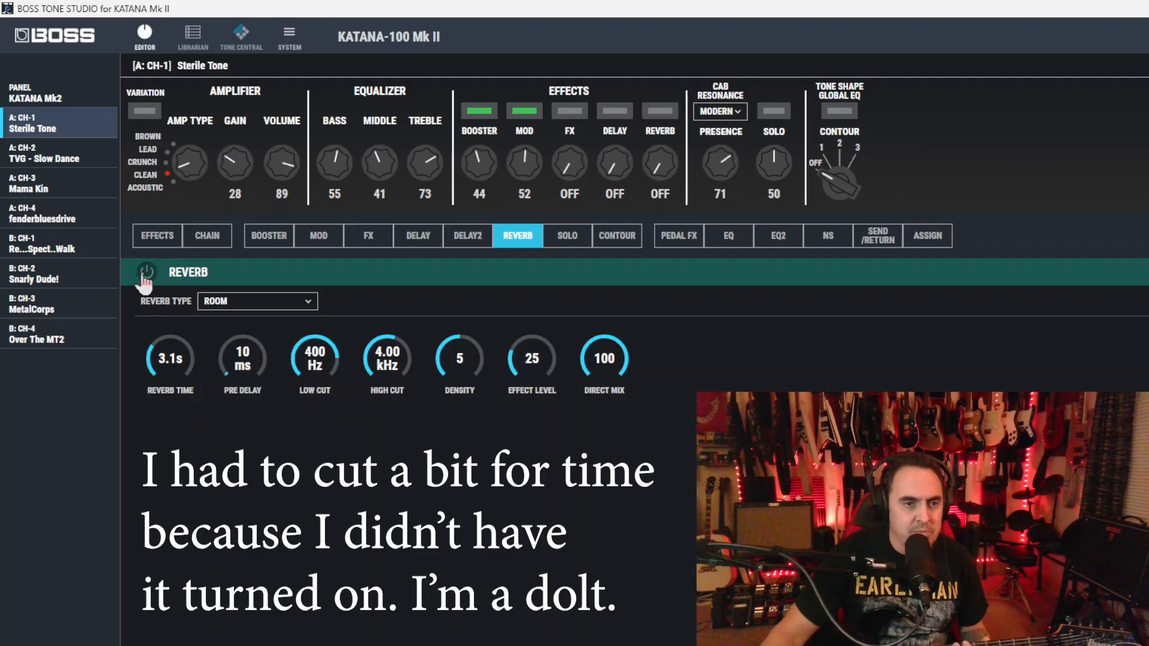
{"action": "left_click", "coordinate": [146, 273]}
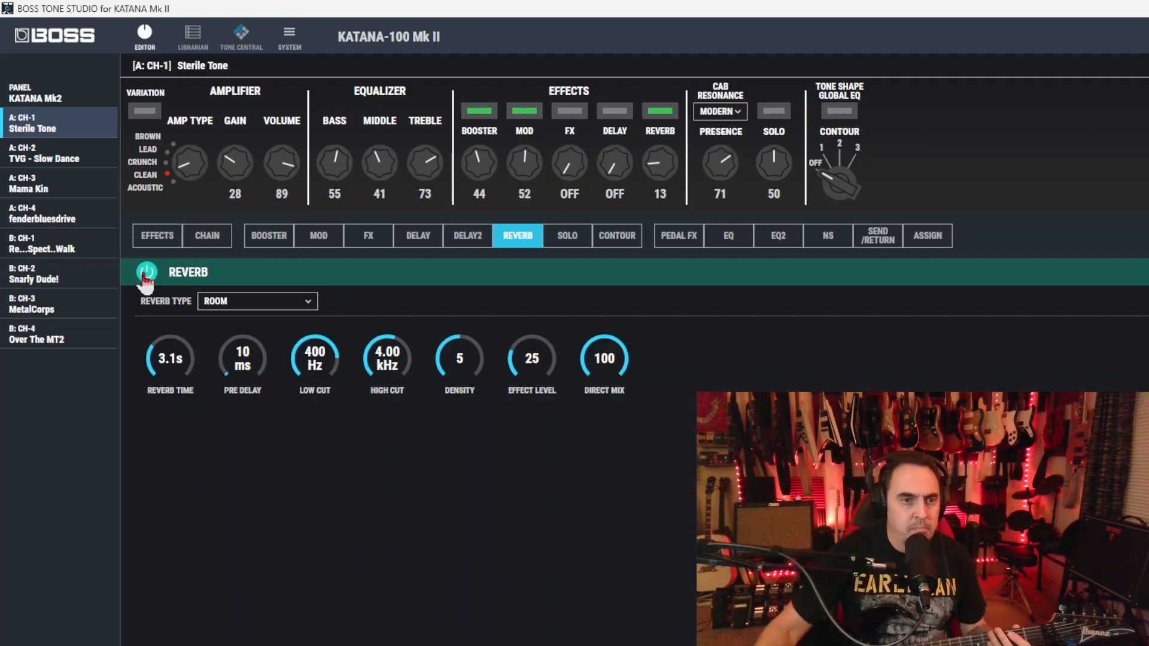
- Change the reverb type to PLATE and set its effect level to 36
{"action": "left_click", "coordinate": [239, 302]}
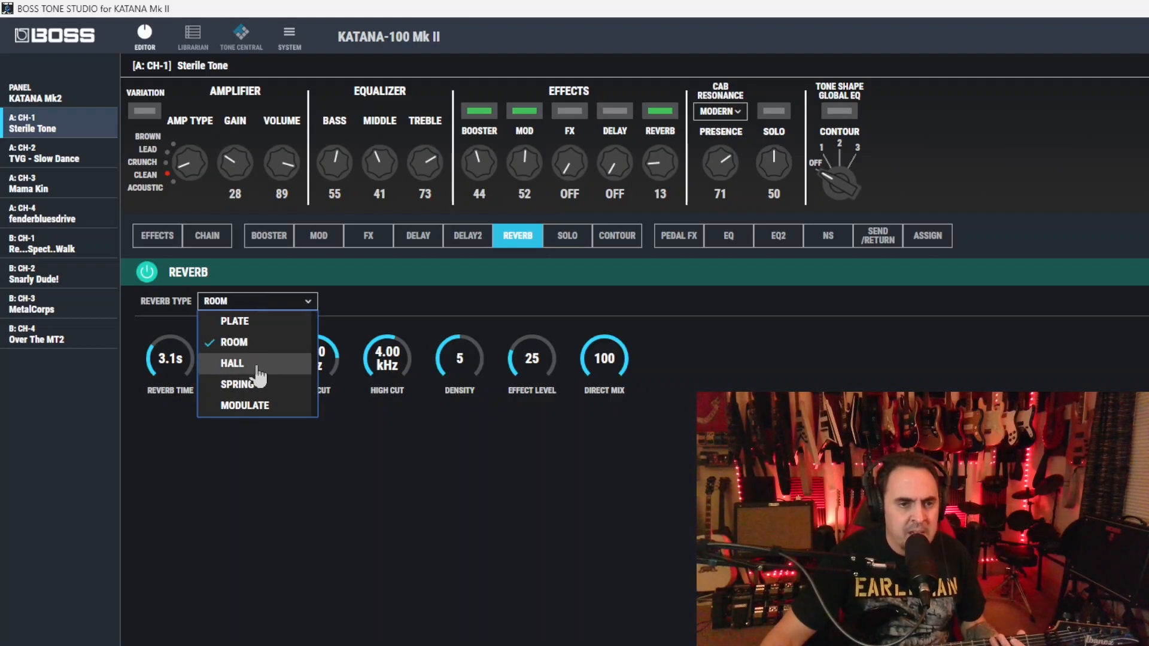
{"action": "left_click", "coordinate": [256, 322]}
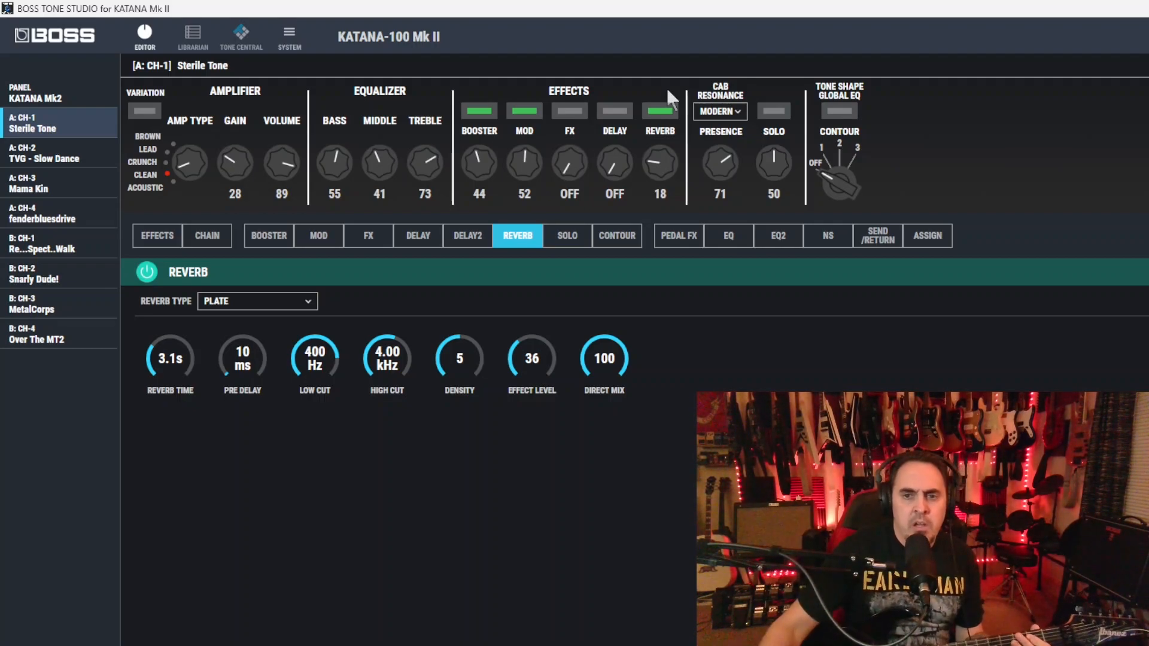
- Review the noise suppressor settings and the available cab resonance options
{"action": "left_click", "coordinate": [826, 240]}
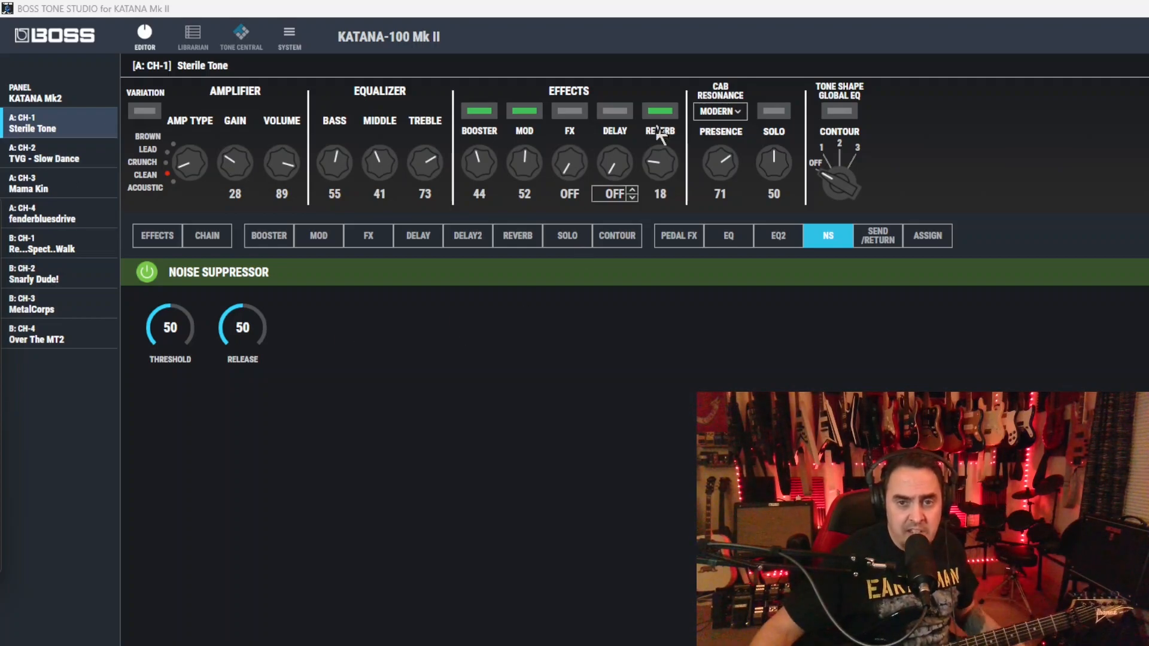
{"action": "left_click", "coordinate": [719, 112]}
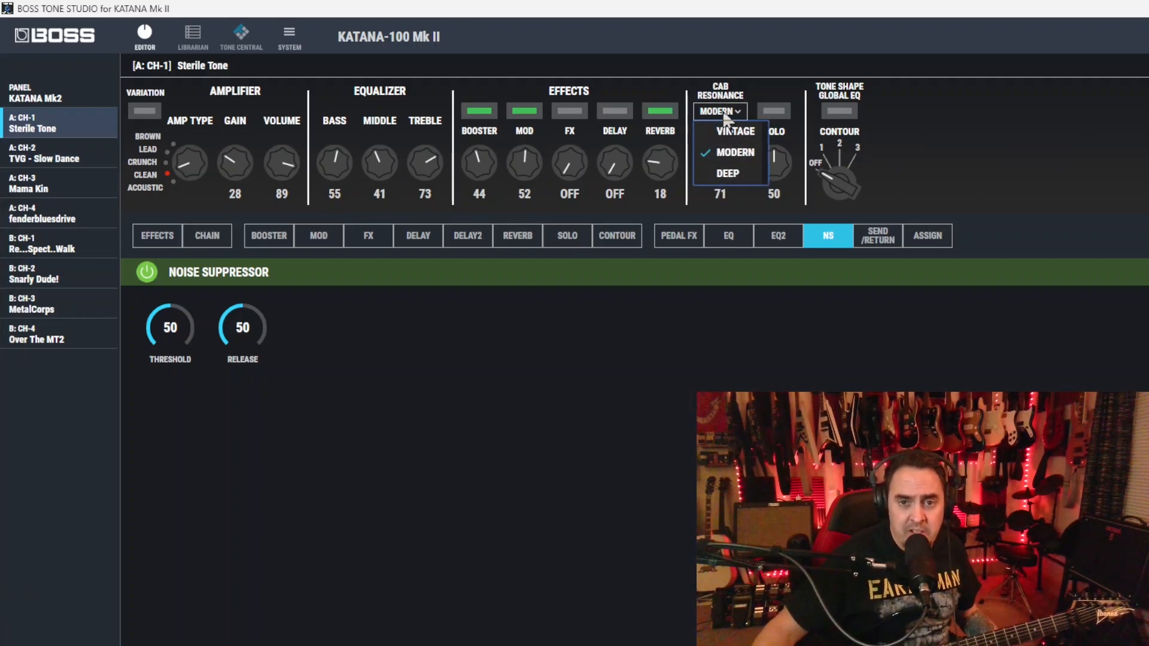
{"action": "left_click", "coordinate": [727, 112]}
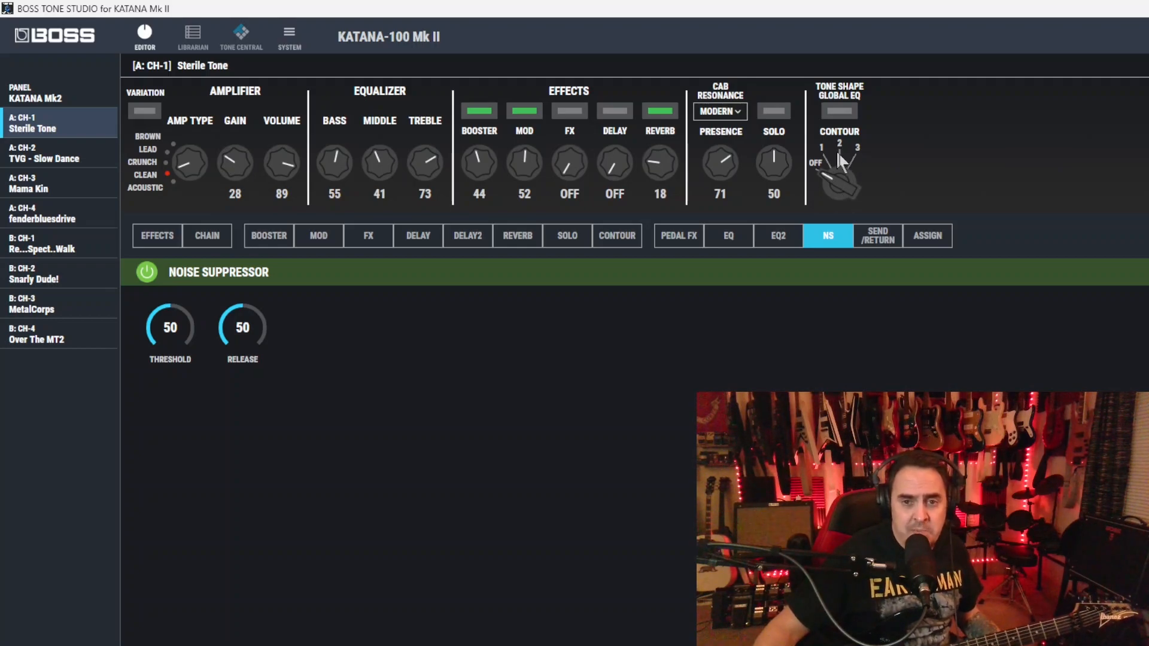